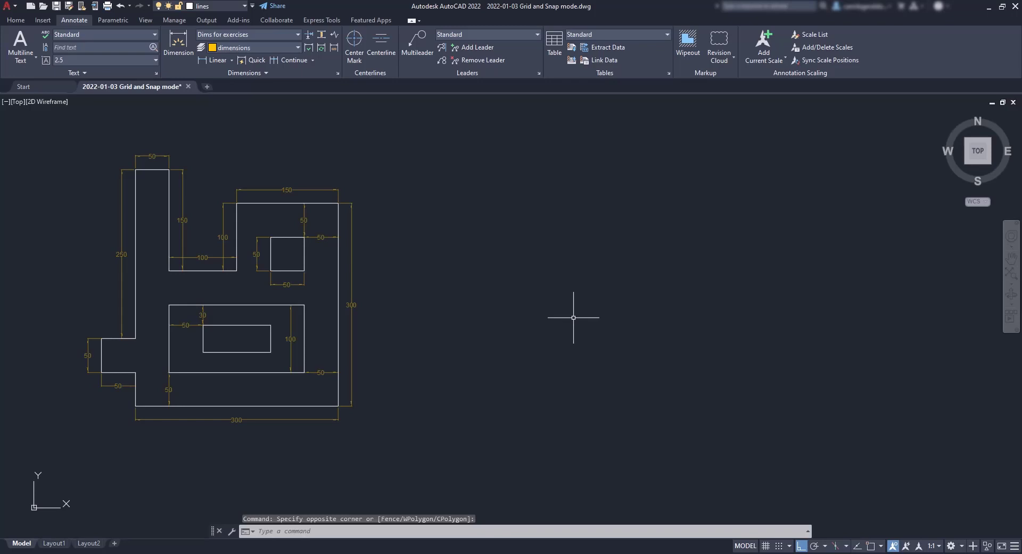
Turn on grid and snap modes and draw connected horizontal and vertical line segments in the empty area beside the dimensioned part.
click(766, 545)
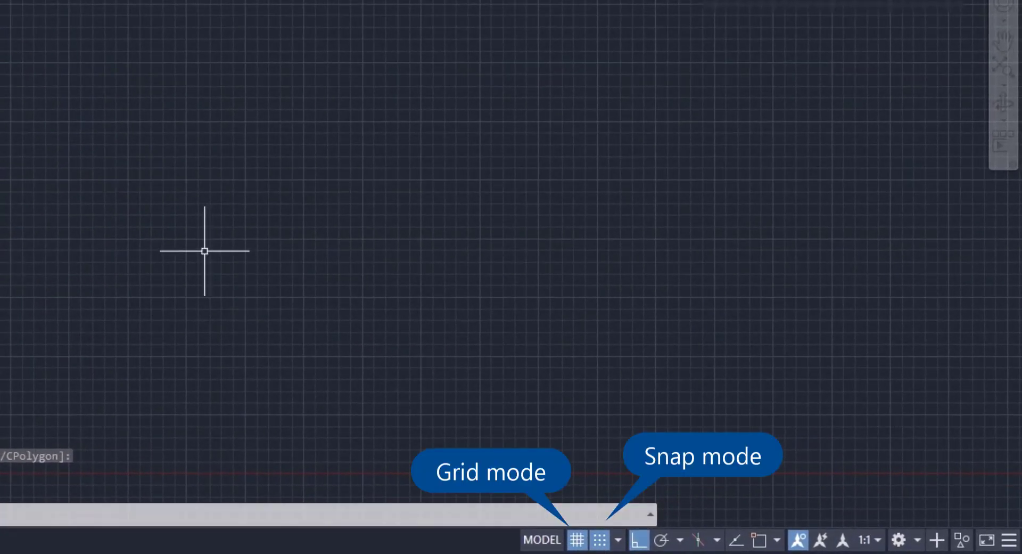
text(L)
key(Return)
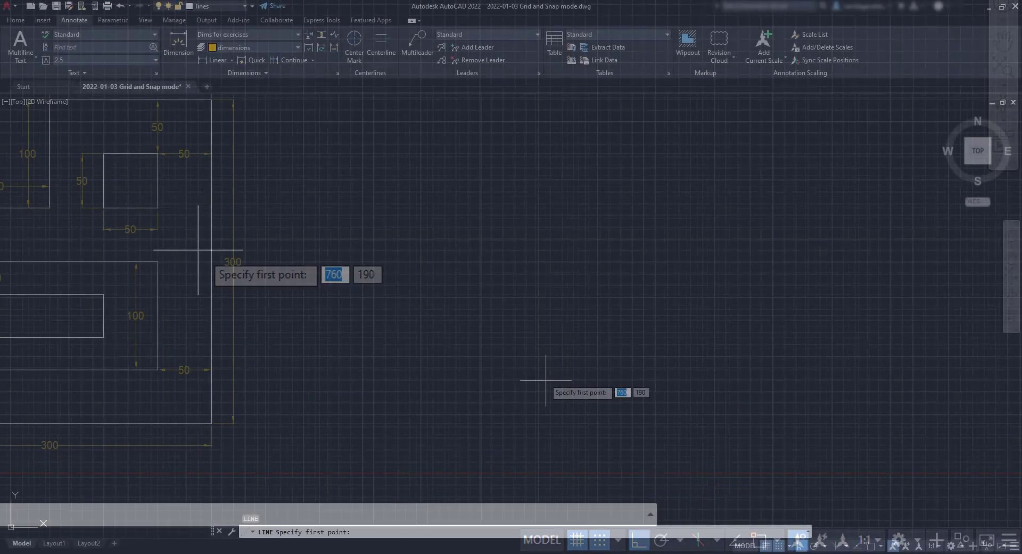
click(427, 369)
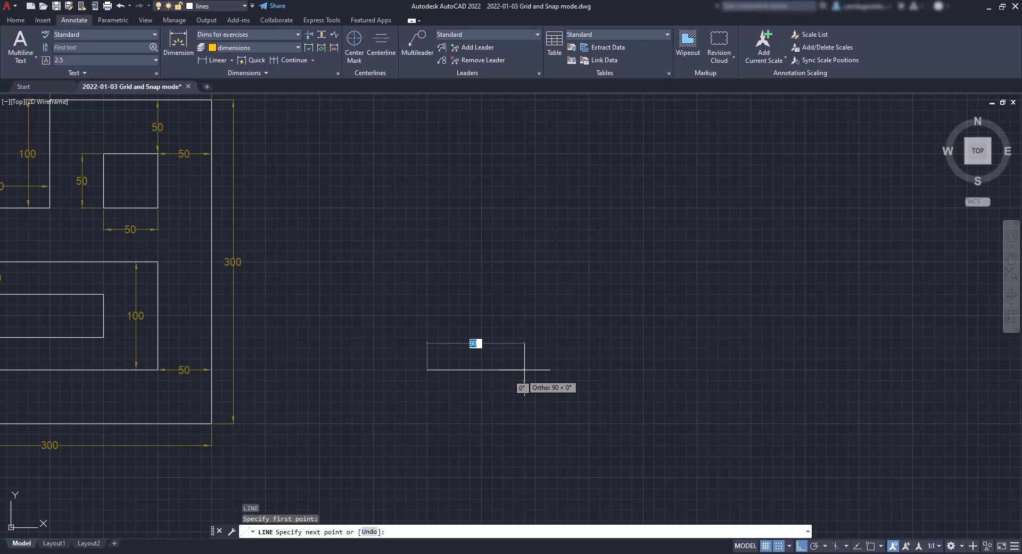
click(501, 369)
click(524, 283)
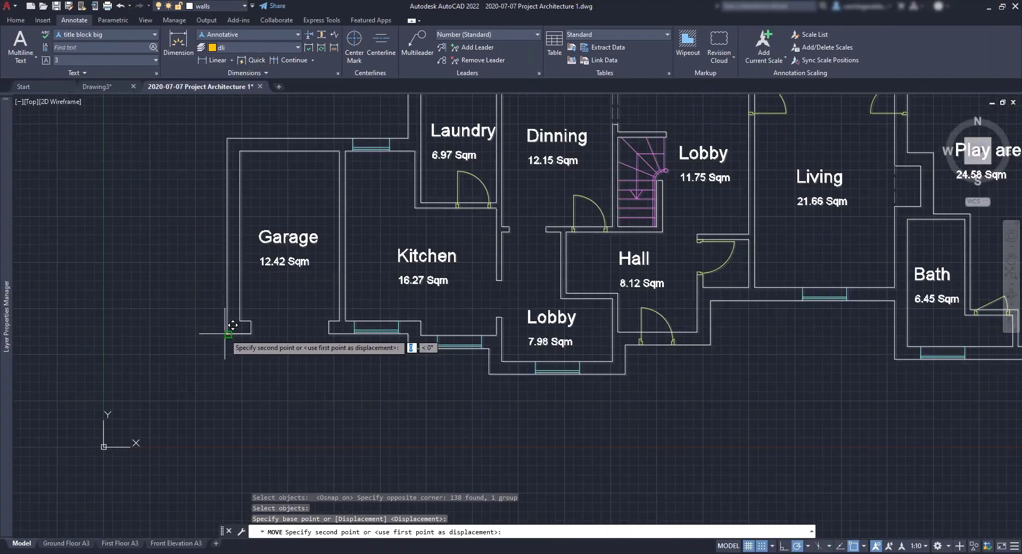
scroll(233, 325, up, 3)
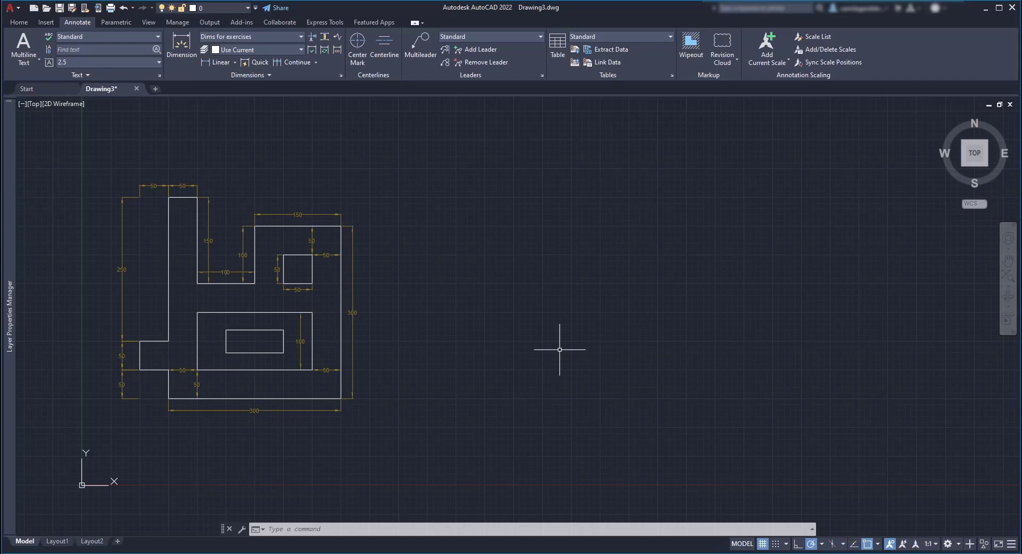
In the drawing window color options for 2D model space, set the grid major lines to RGB color 98,106,141.
text(OPTIONS)
key(Return)
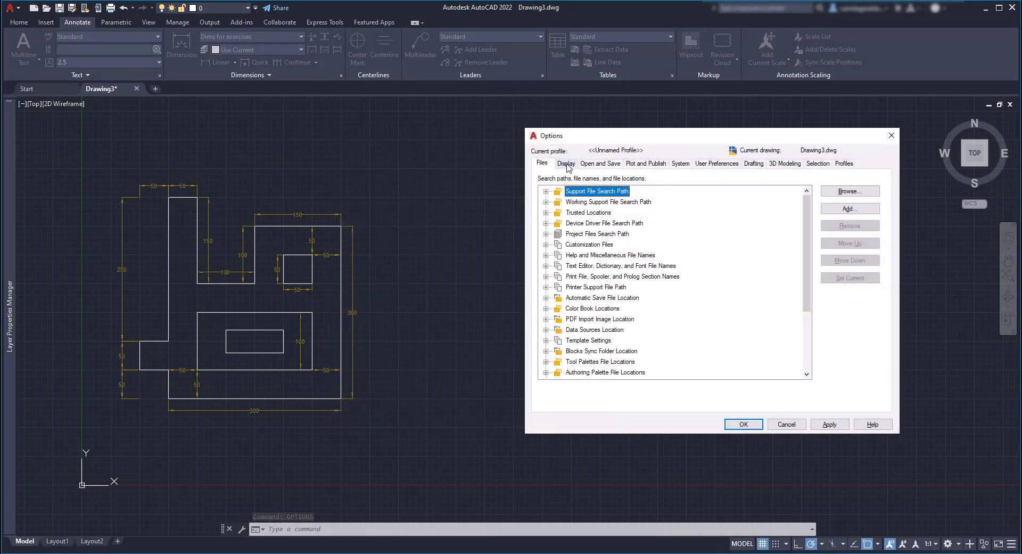
click(566, 164)
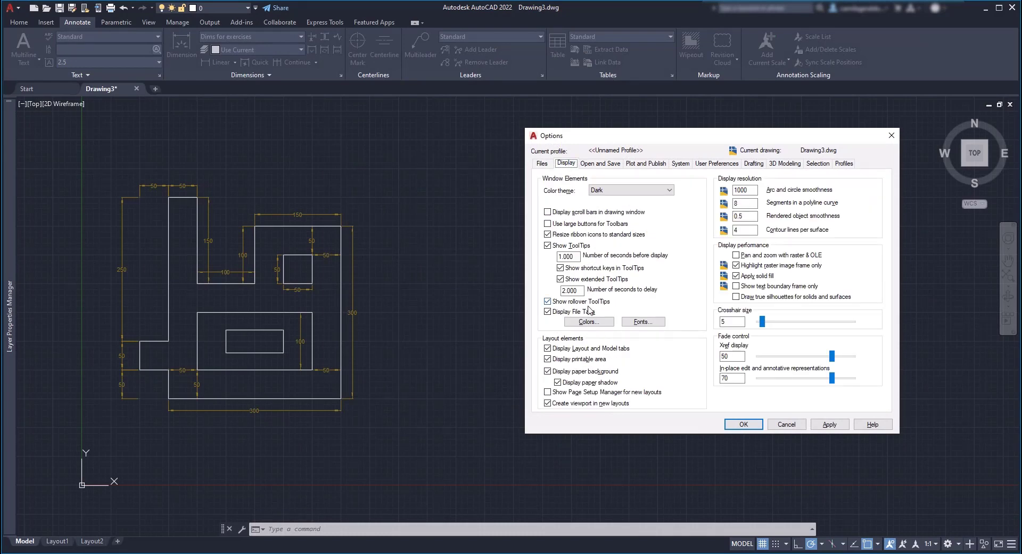
click(583, 321)
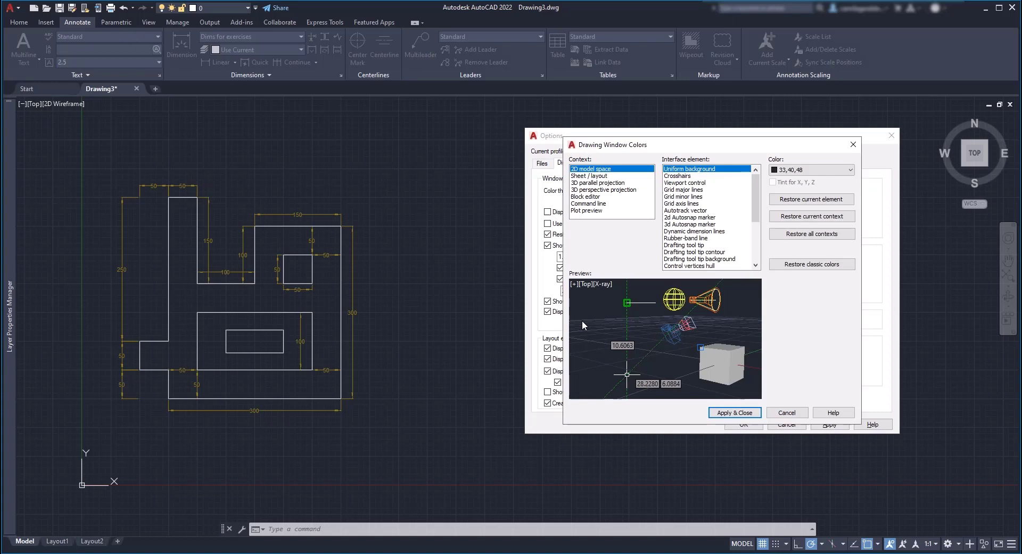
click(698, 190)
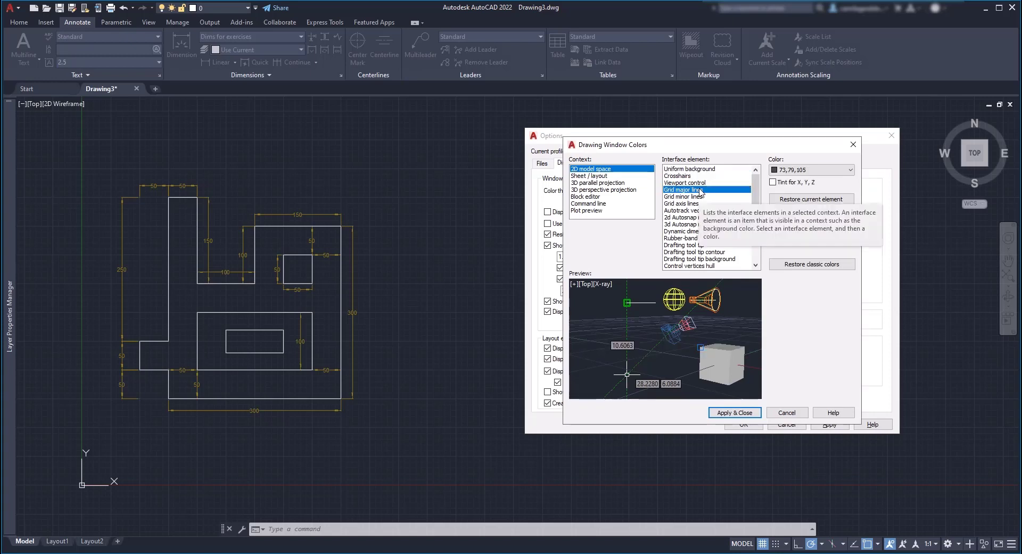
click(816, 170)
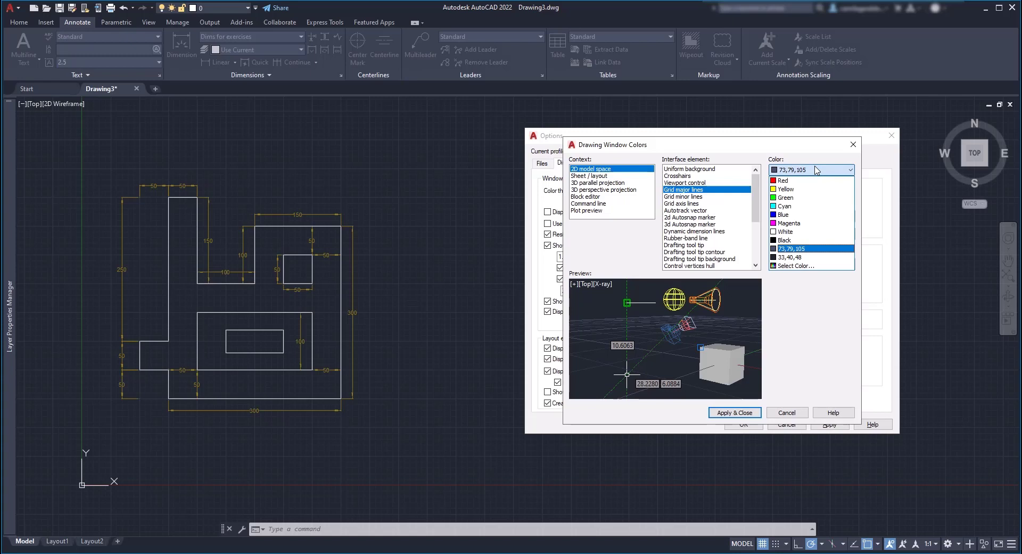
click(796, 265)
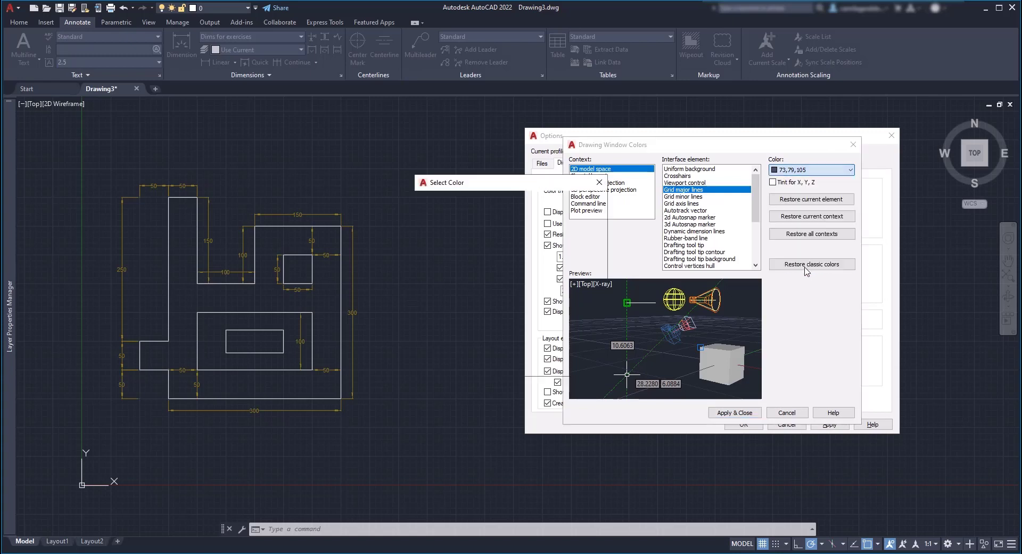
drag(539, 296, 539, 288)
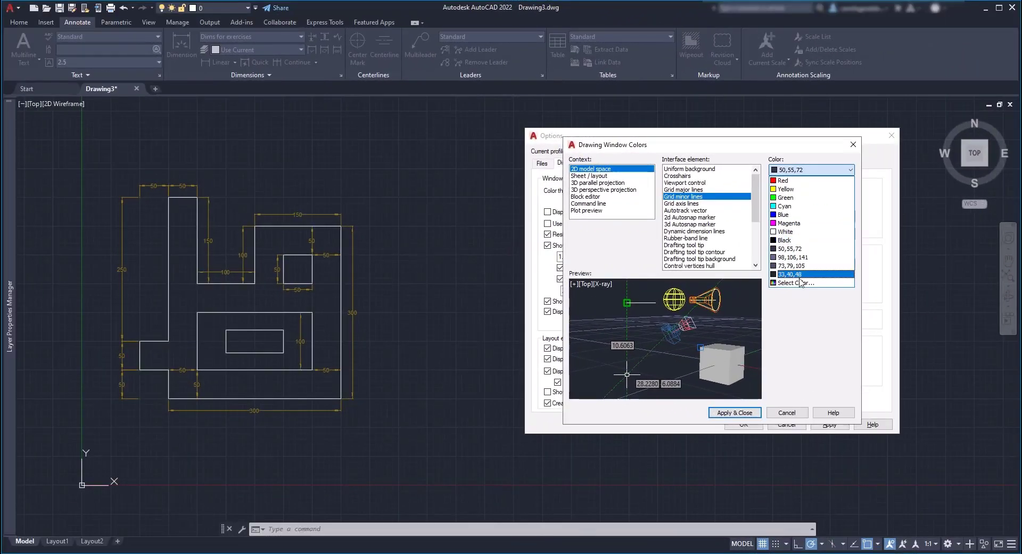
Set the grid minor lines to RGB color 84,92,120, then apply the colors and close the options.
click(798, 283)
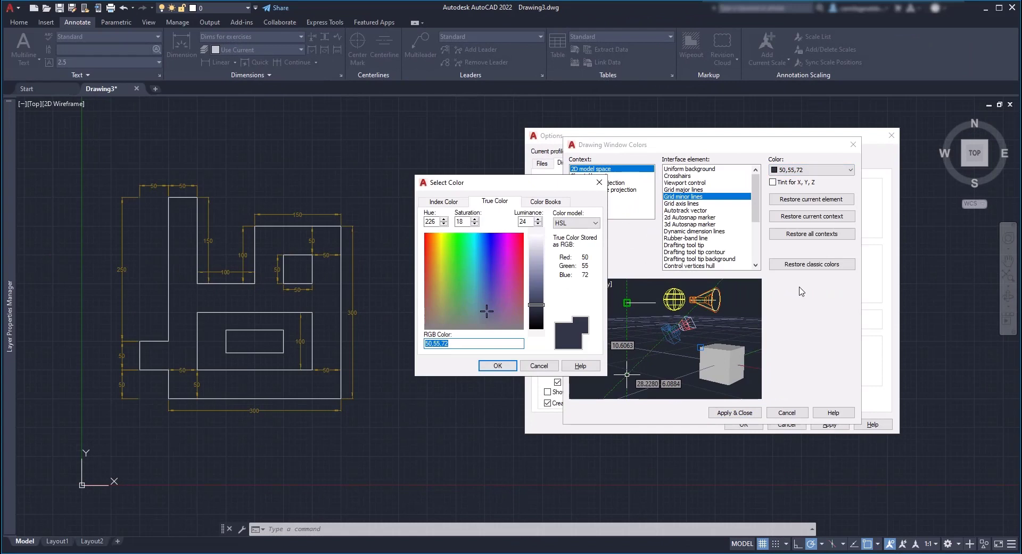
click(539, 292)
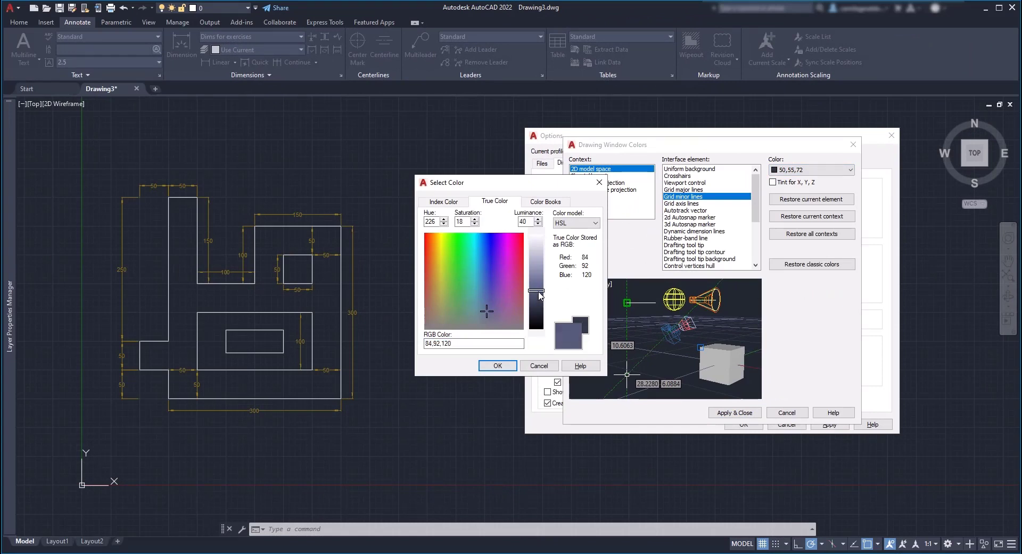
click(497, 365)
click(745, 411)
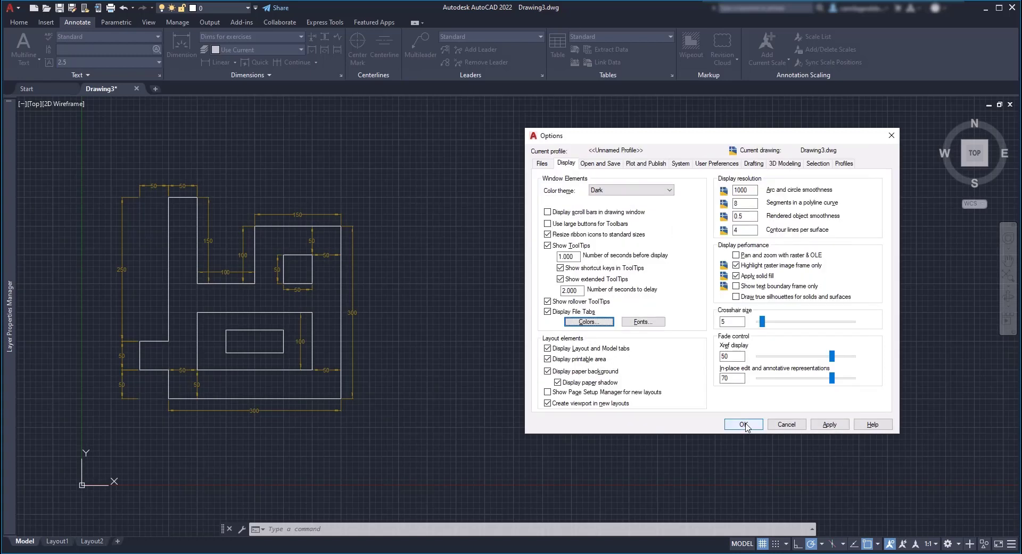
click(744, 424)
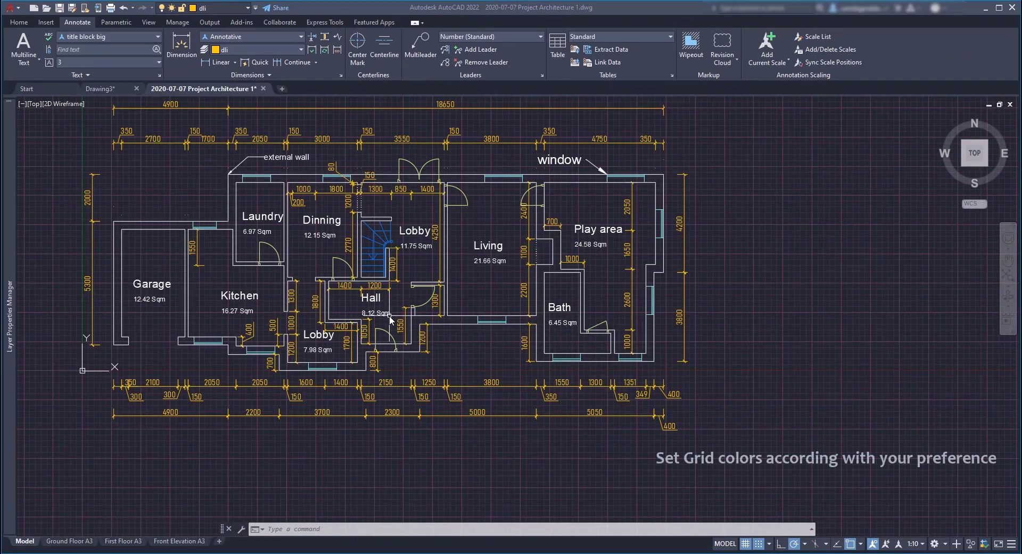
scroll(390, 318, down, 4)
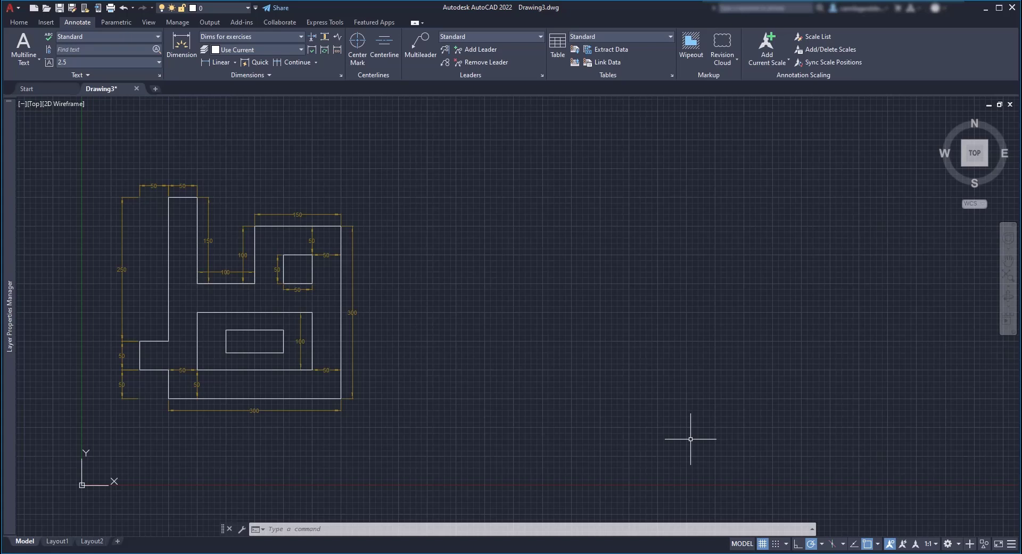
Turn on snap mode while starting a line, and draw a horizontal segment 150 mm long to the right from a grid point.
scroll(691, 439, up, 6)
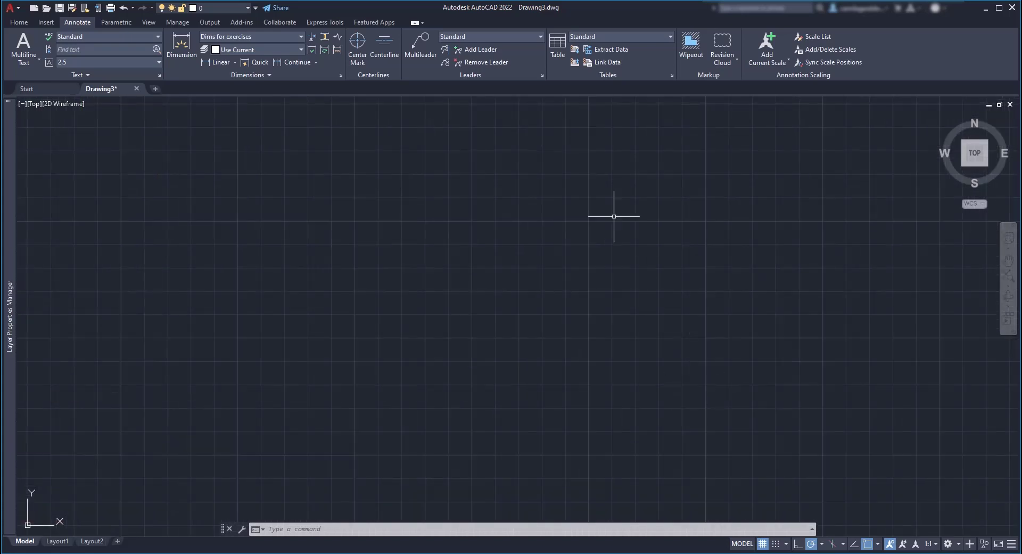
text(l)
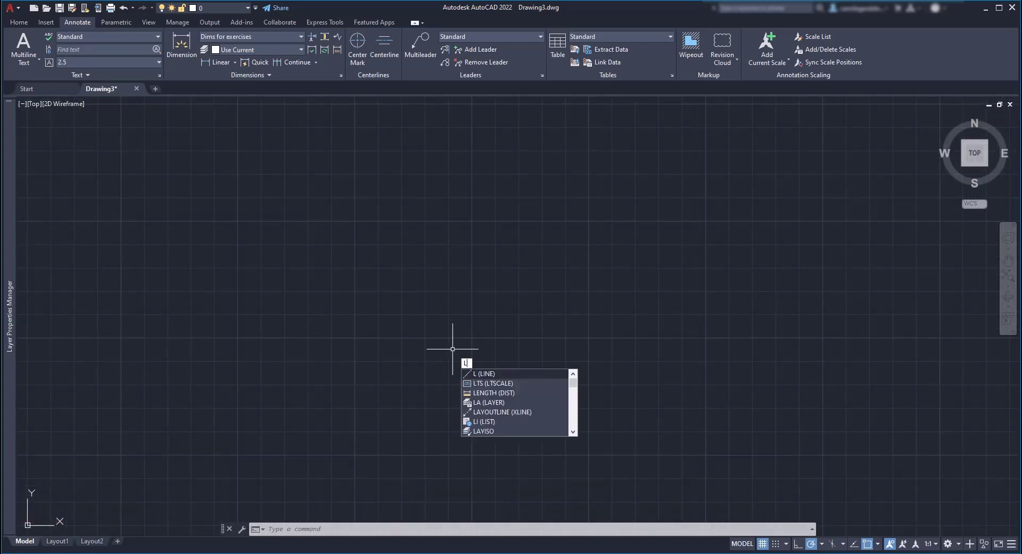
key(Return)
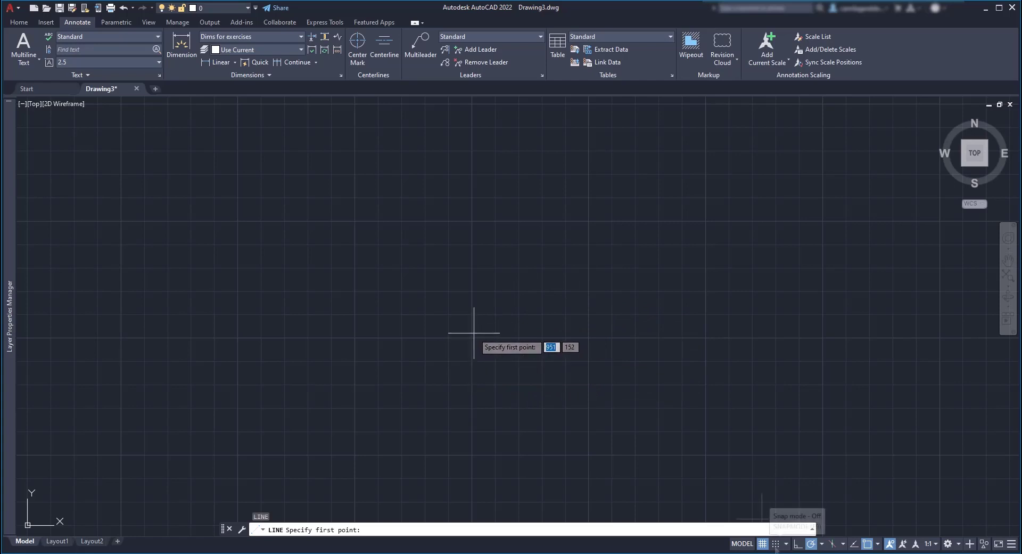
click(776, 543)
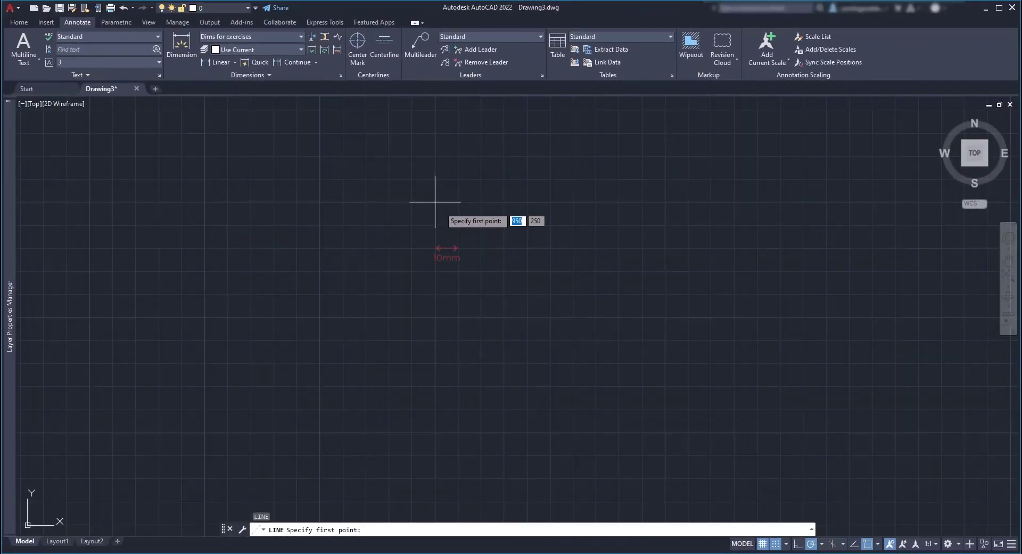
click(435, 202)
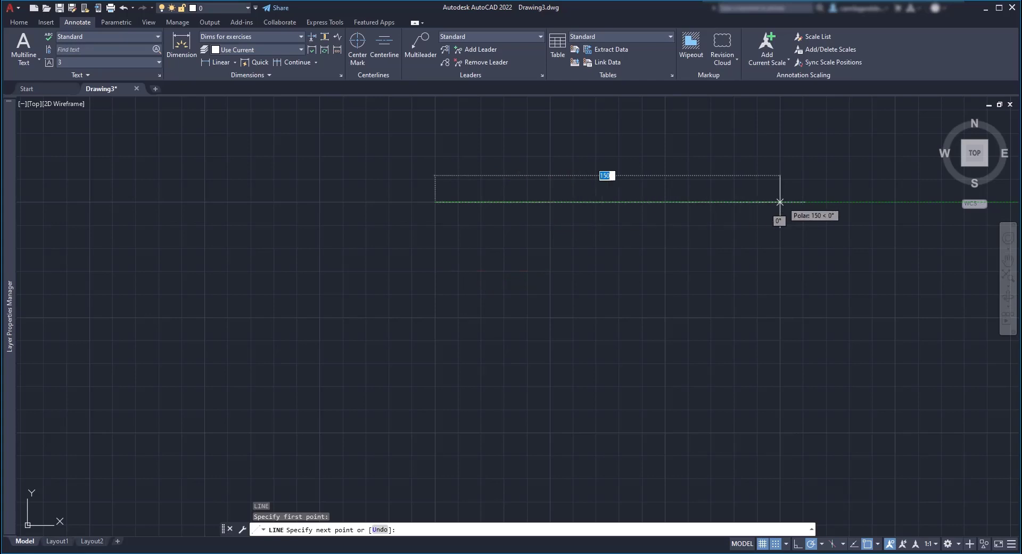
click(780, 202)
Draw a vertical line 150 mm downward, starting on the grid level with the top edge of the existing rectangle.
scroll(781, 429, down, 3)
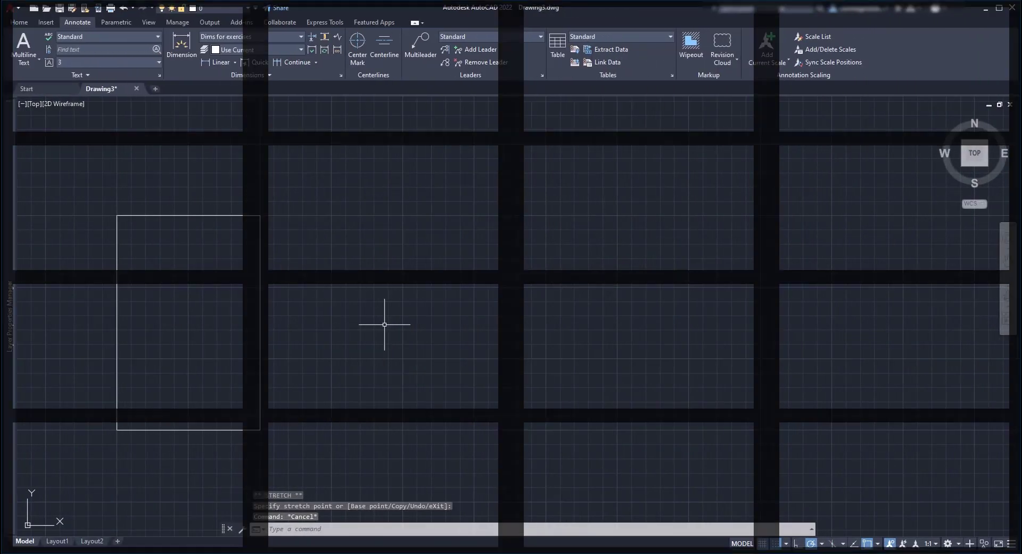
text(l)
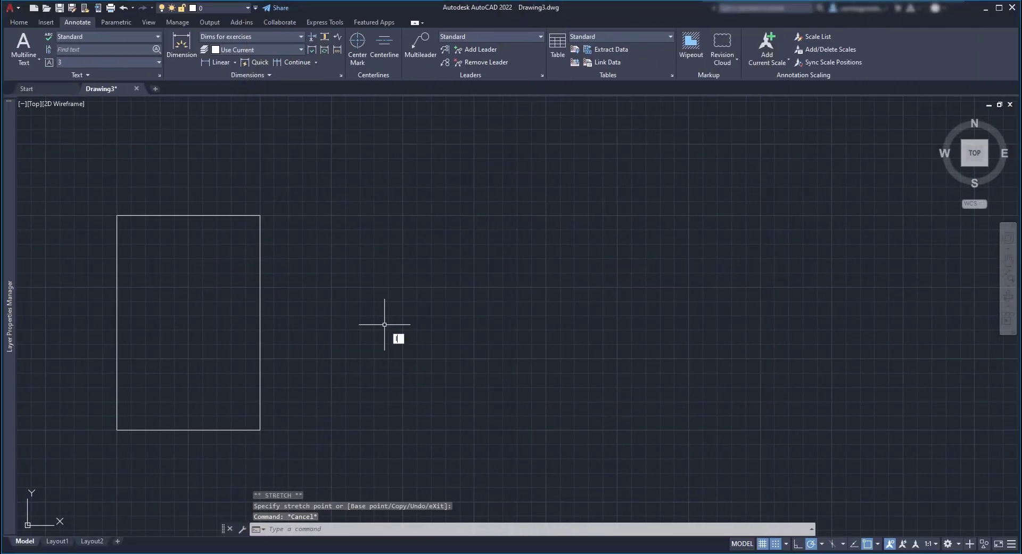
key(Return)
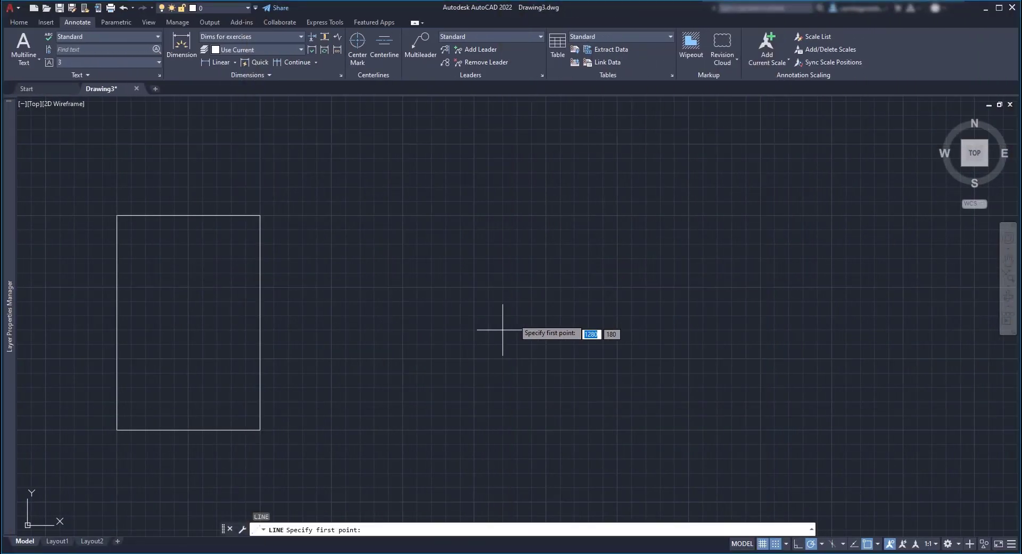
click(546, 216)
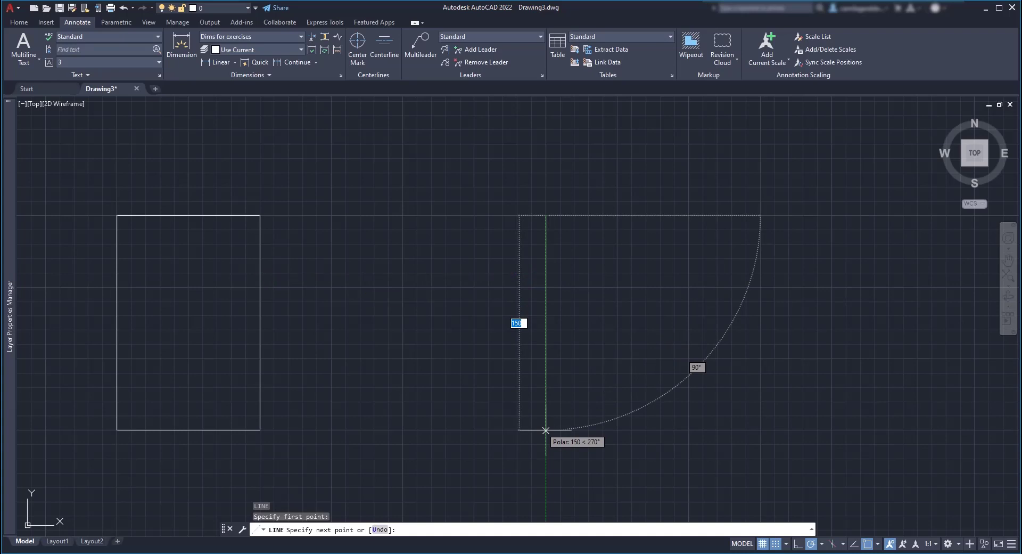
click(545, 429)
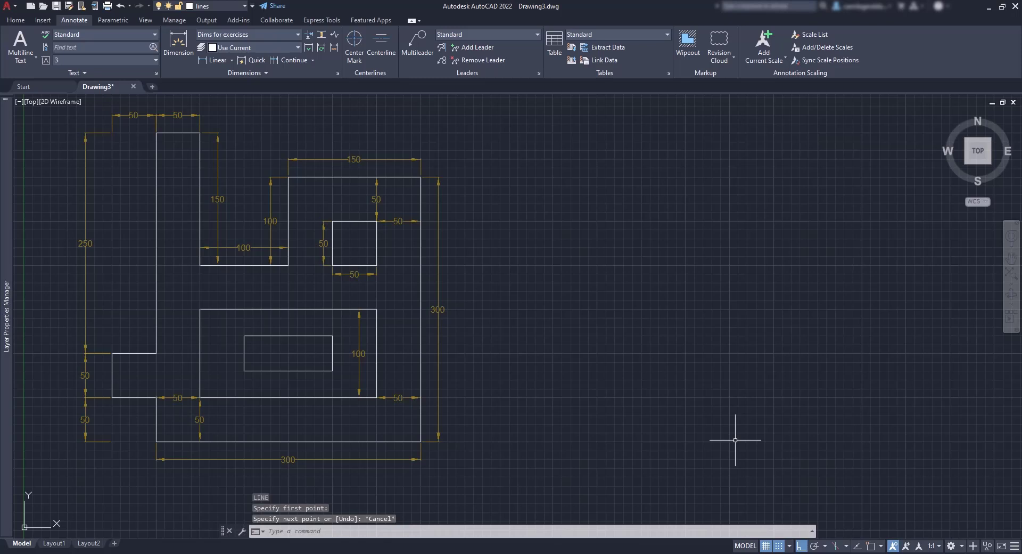
Start a polyline beside the dimensioned exercise part, drawing its base 300 to the right and its side 300 upward.
text(PL)
key(Return)
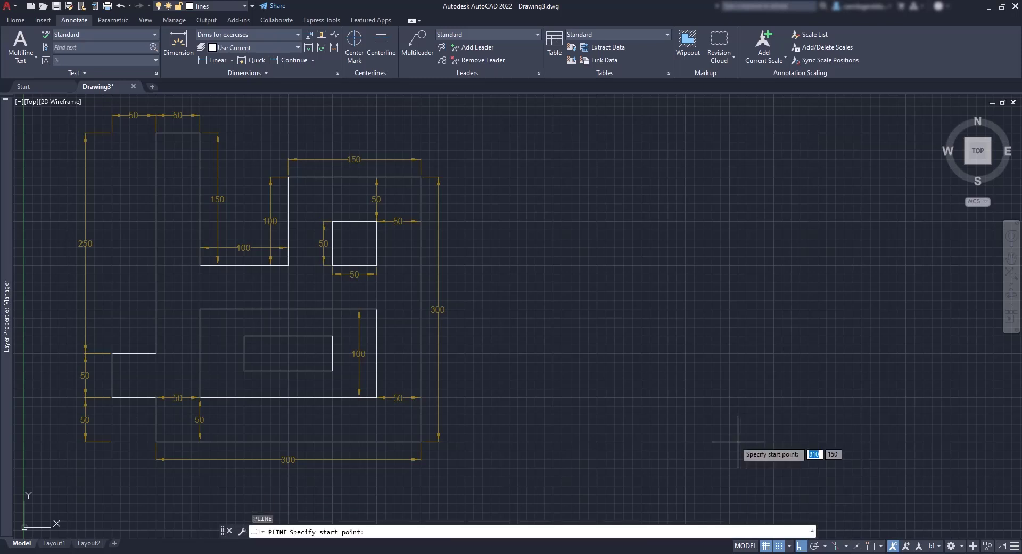
click(553, 442)
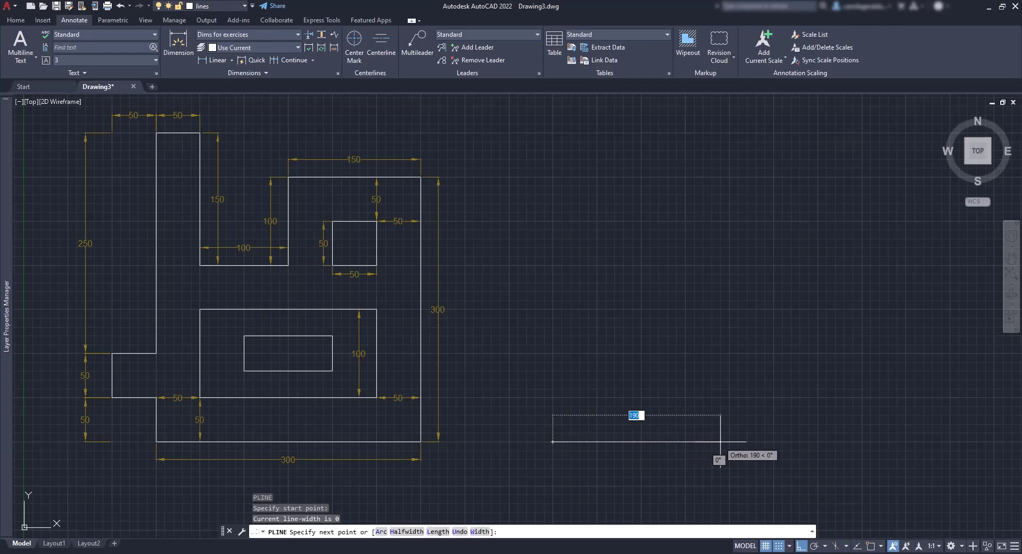
click(817, 442)
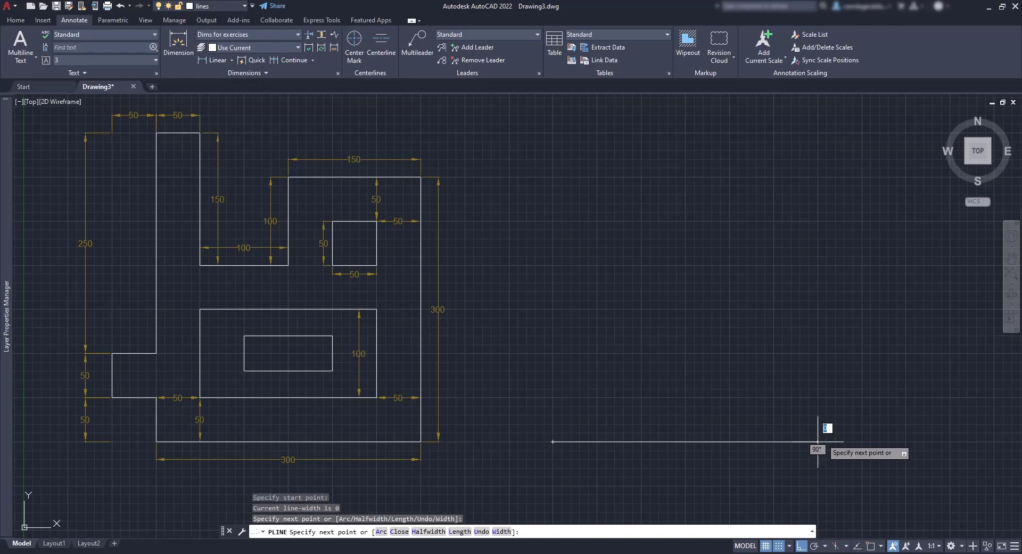
click(818, 177)
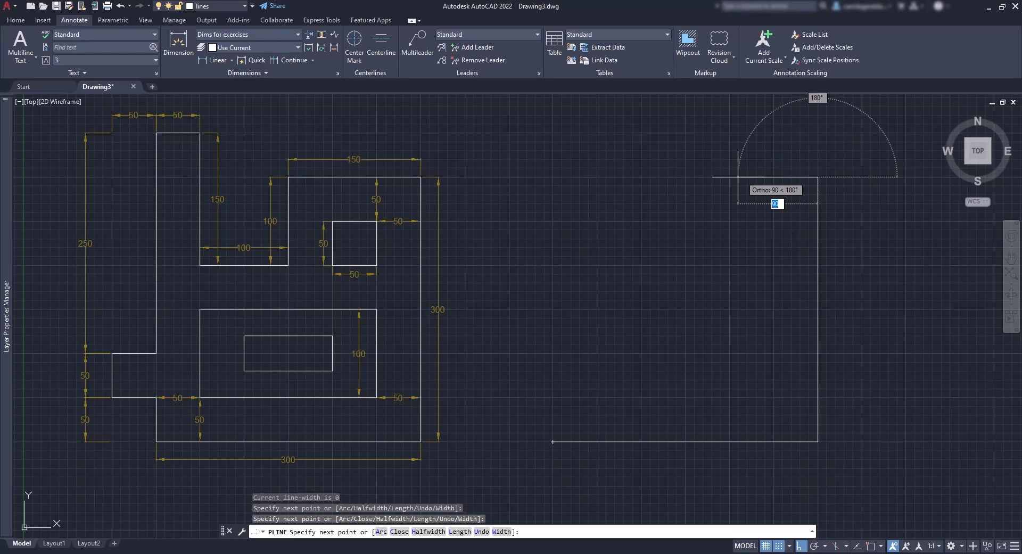
Continue the polyline outline with segments of 150 to the left, 100 downward and 100 to the left.
text(150)
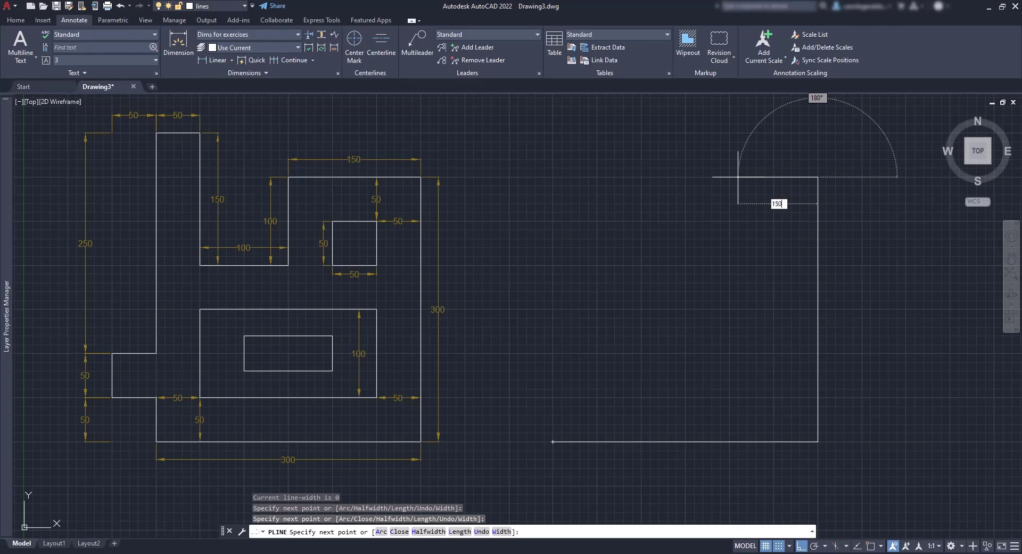
key(Return)
text(1)
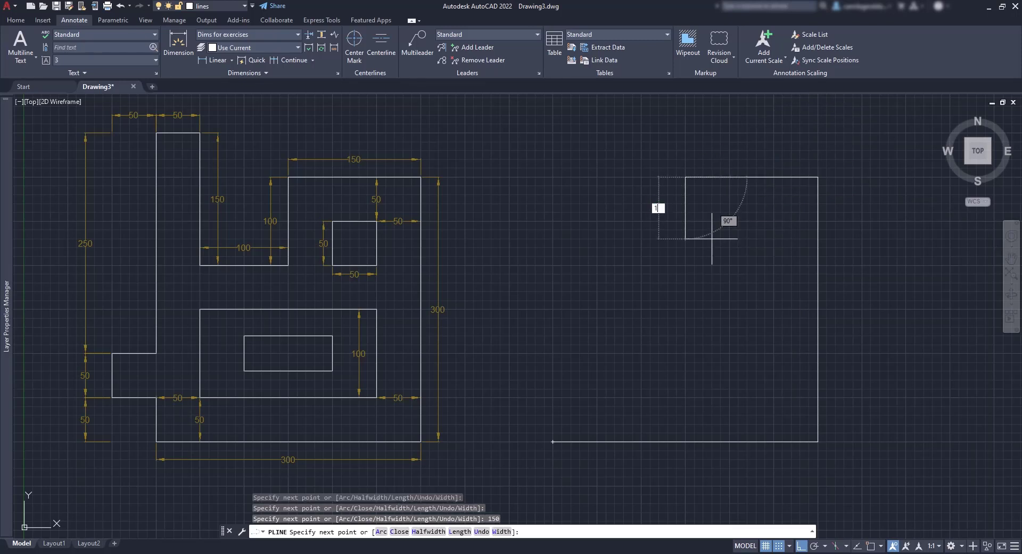
text(00)
key(Return)
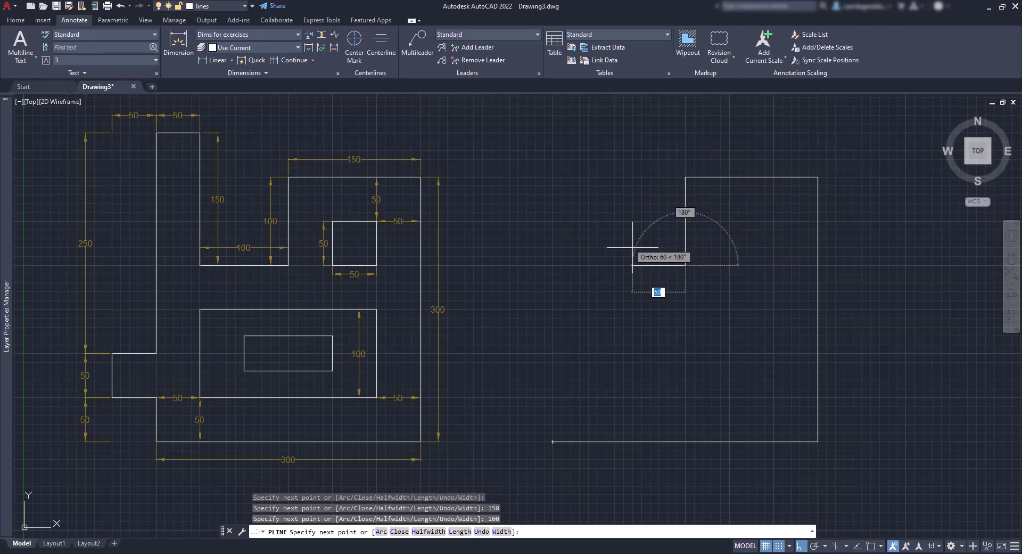
text(100)
key(Return)
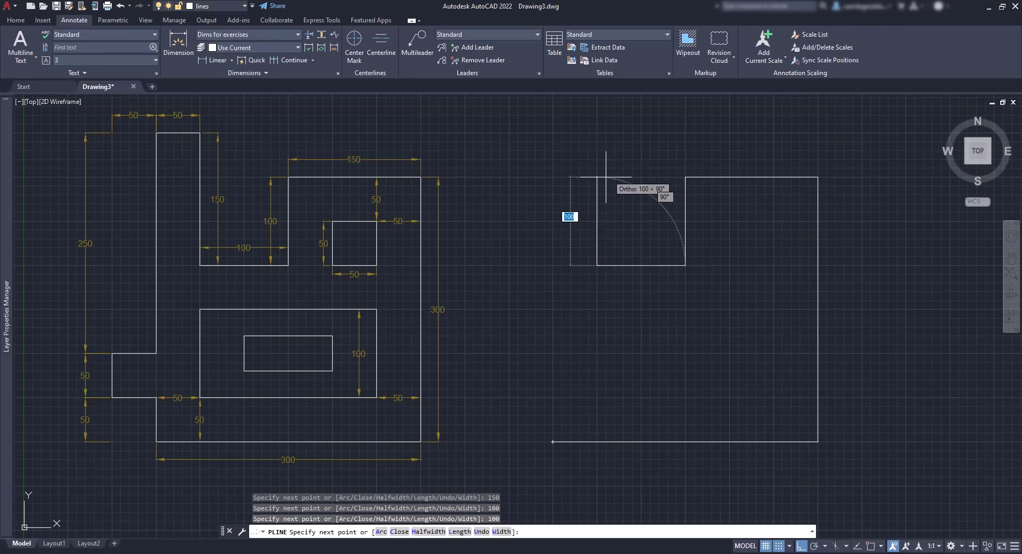
Continue the polyline outline with segments of 150 upward, 50 to the left and 250 downward.
click(599, 132)
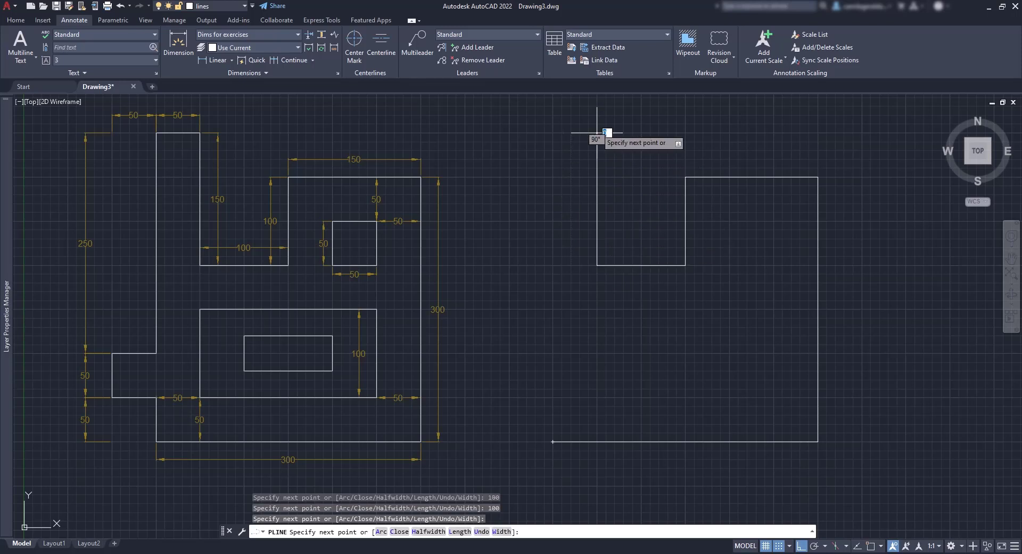
click(553, 133)
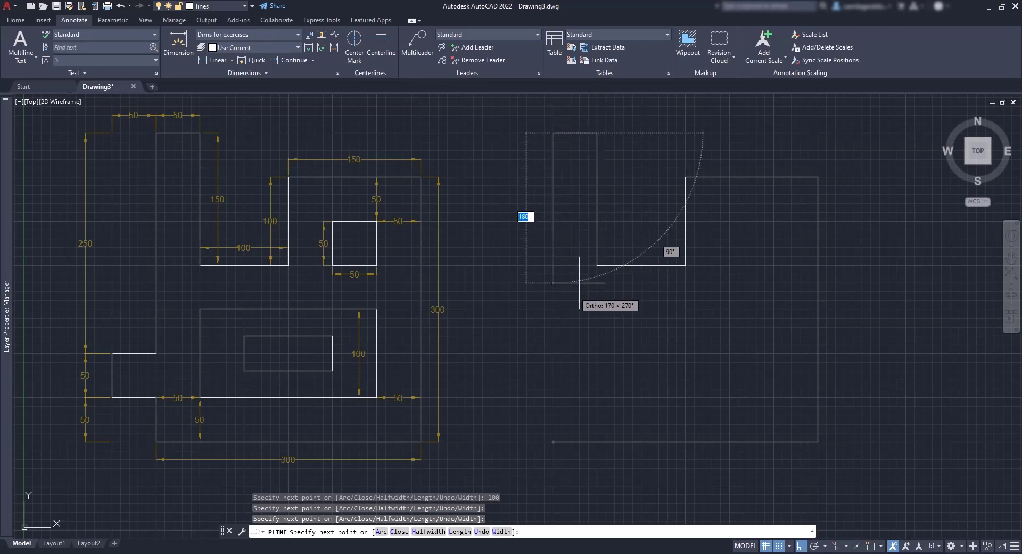
click(553, 352)
Finish the outline with segments of 50 left, 50 down, 50 right and 50 down to the polyline's start point.
click(510, 352)
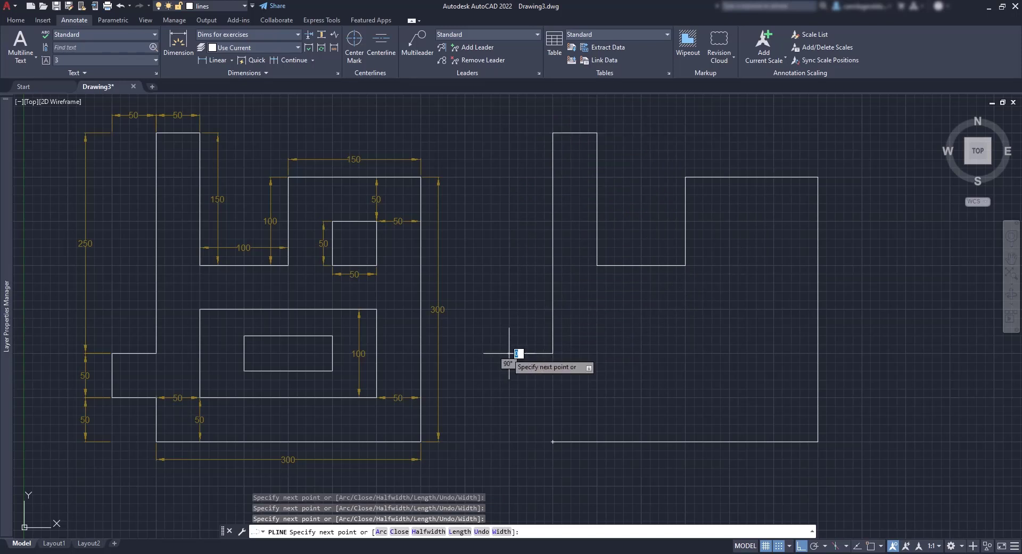
click(509, 396)
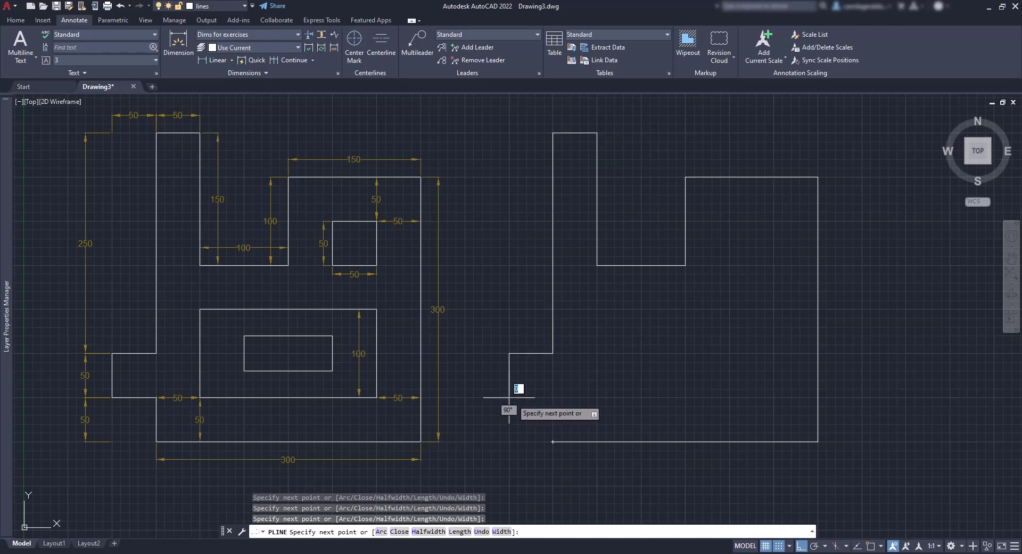
click(553, 397)
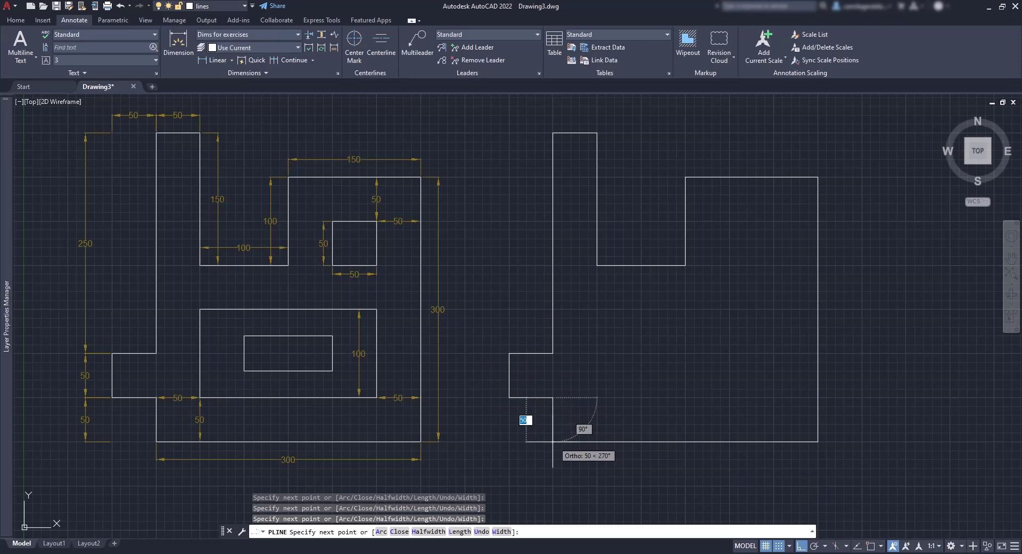
click(552, 441)
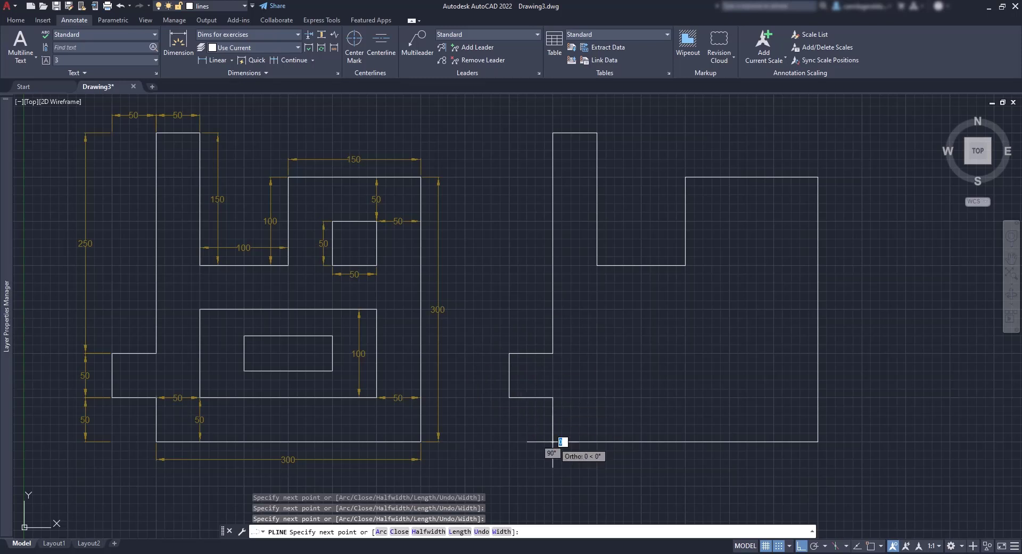
key(Escape)
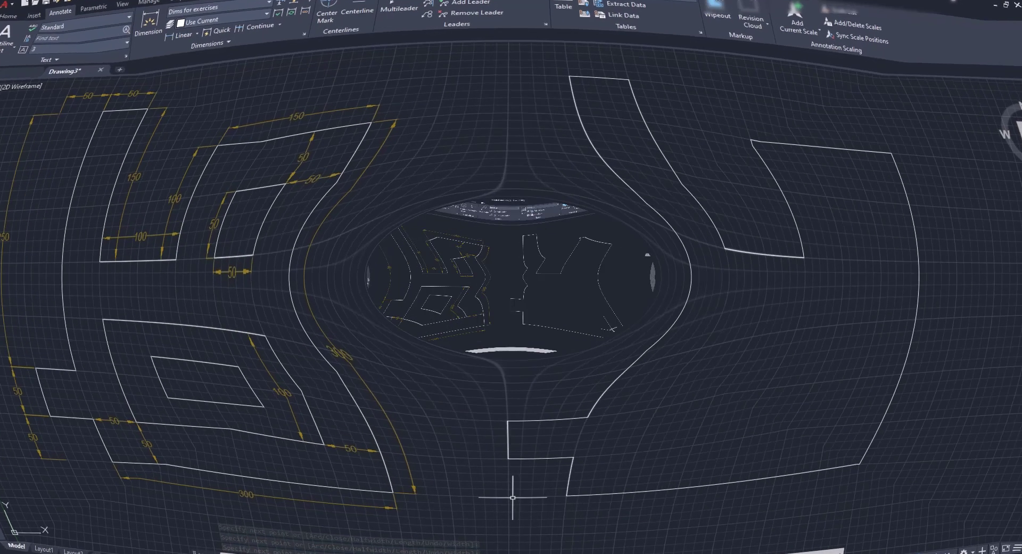
With object snap tracking, draw a 50 long vertical helper line upward, starting 50 to the right of the new outline's lower-left base corner.
text(REC)
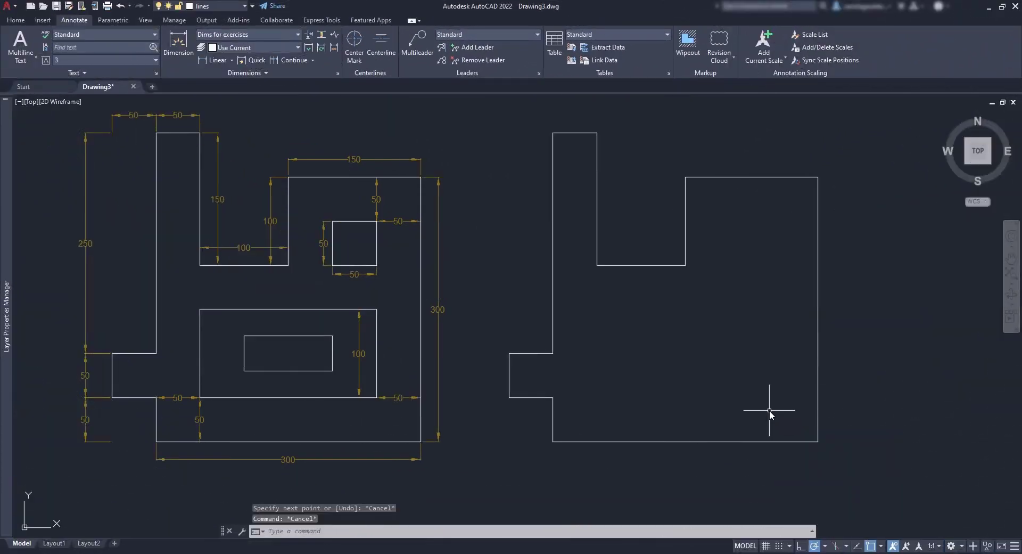
text(l)
key(Return)
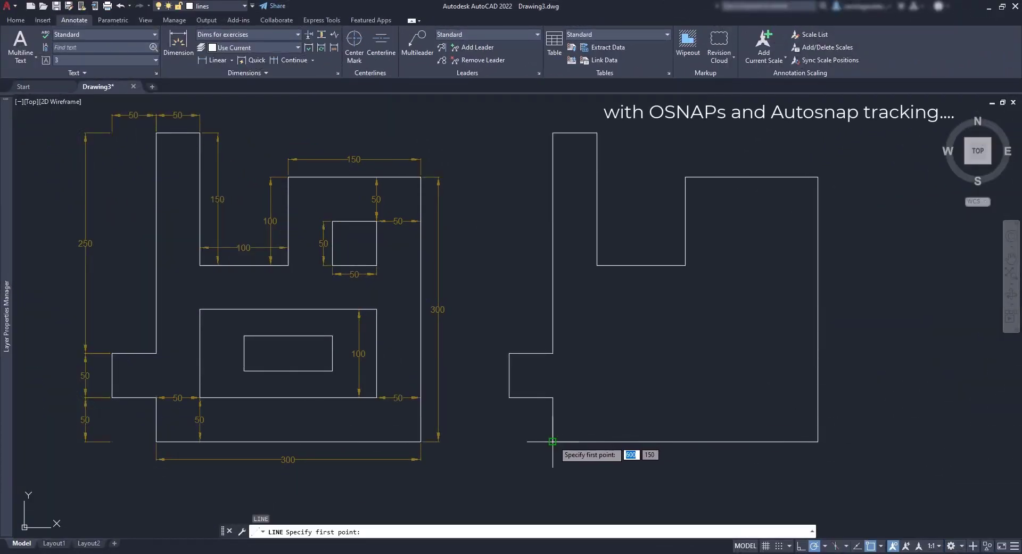
text(50)
key(Return)
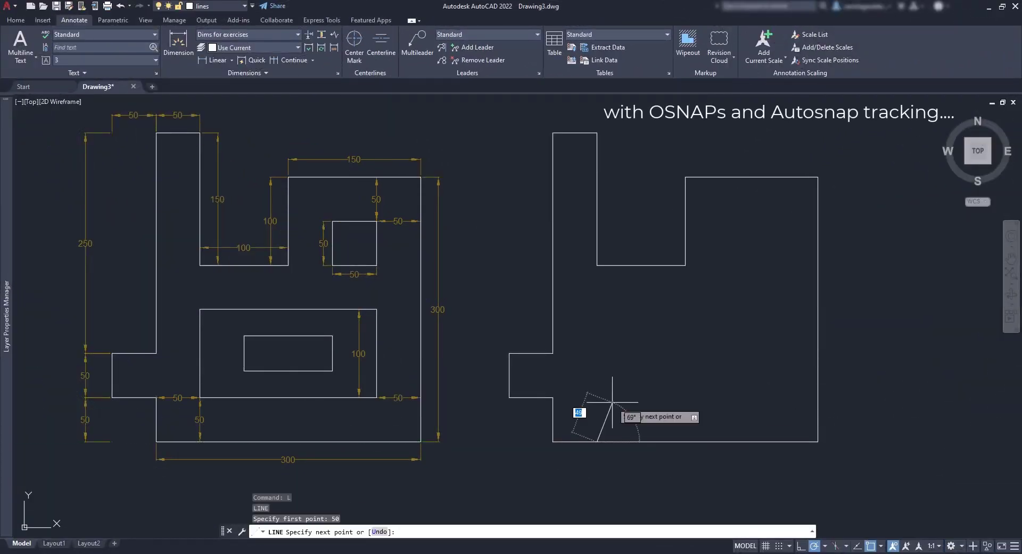
text(50)
key(Return)
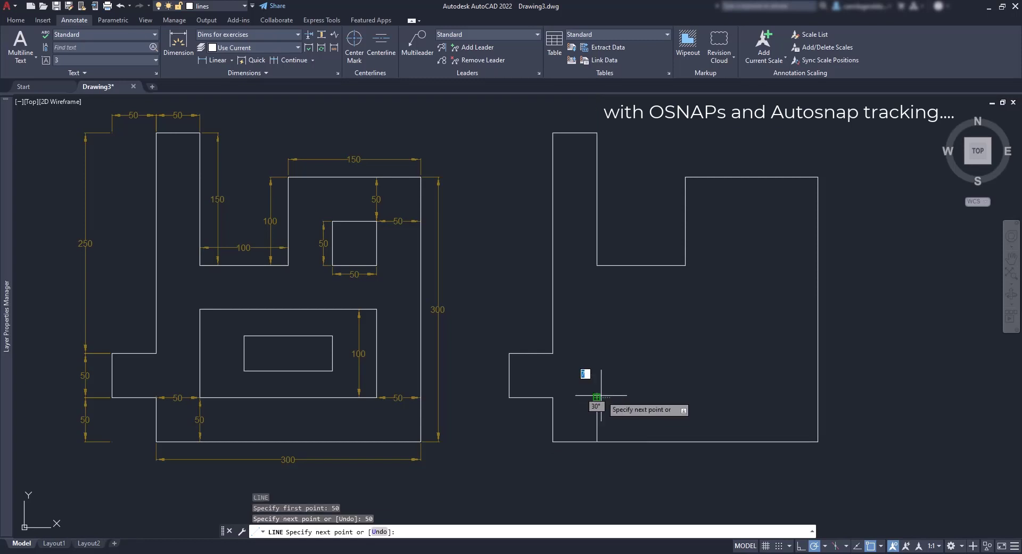
key(Escape)
Start a rectangle with its first corner at the upper end of the helper line.
text(rec)
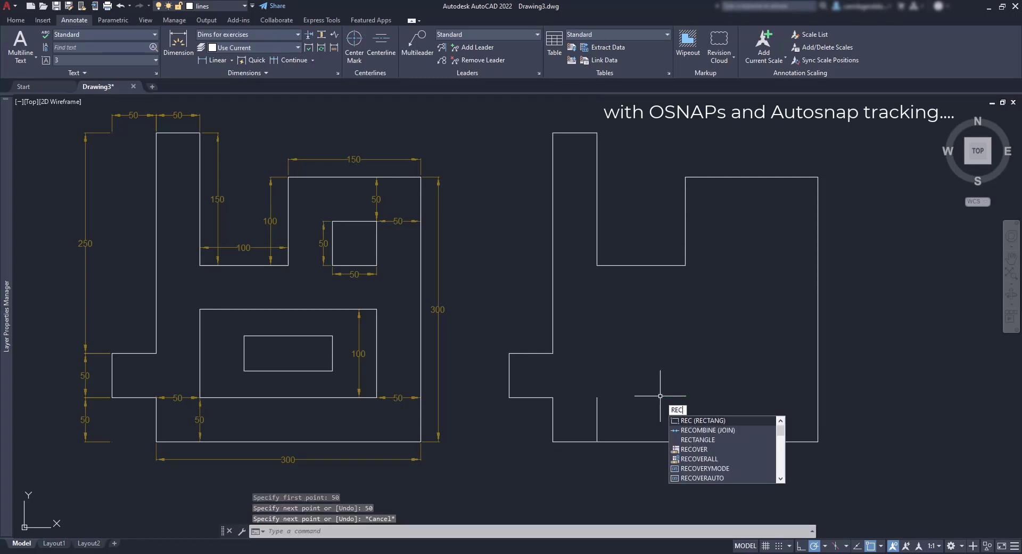
key(Return)
click(596, 397)
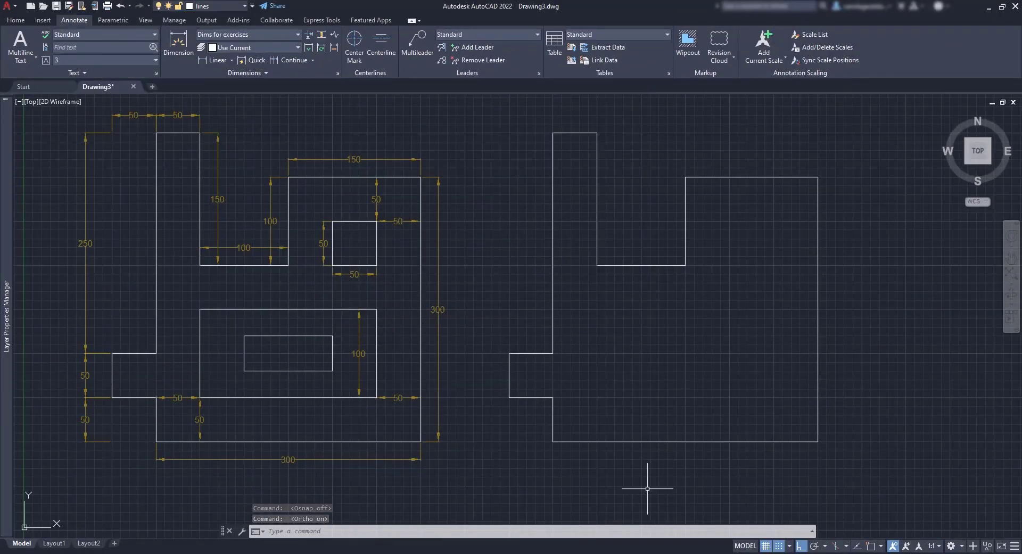
Draw a 200 by 100 rectangle inside the new outline, its lower-left corner 50 right of and 50 above the base corner.
text(REC)
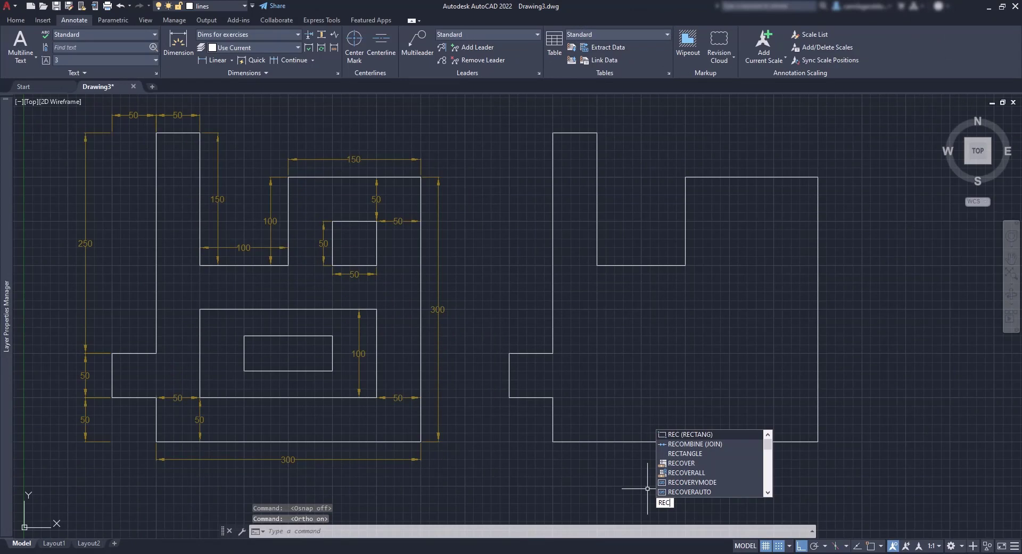
key(Return)
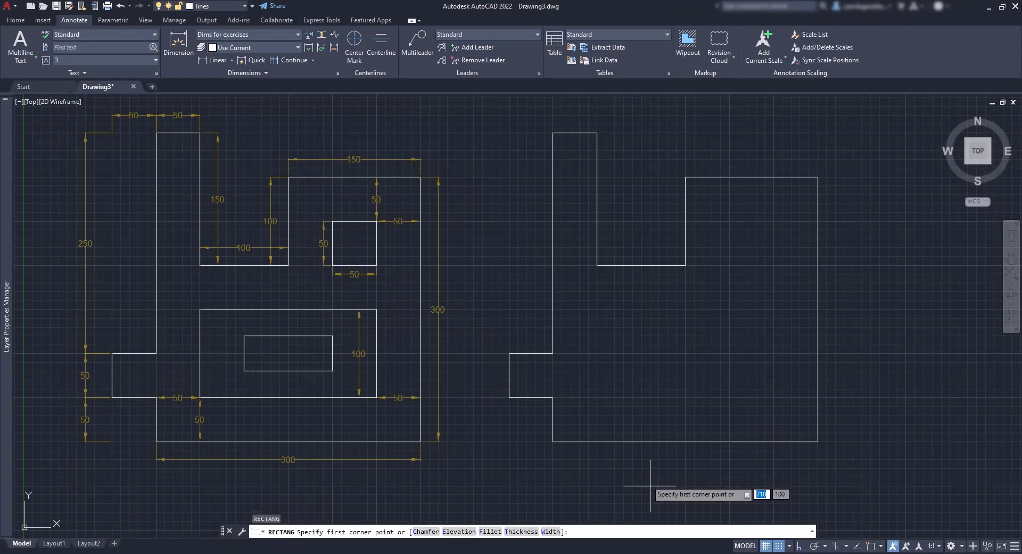
click(597, 397)
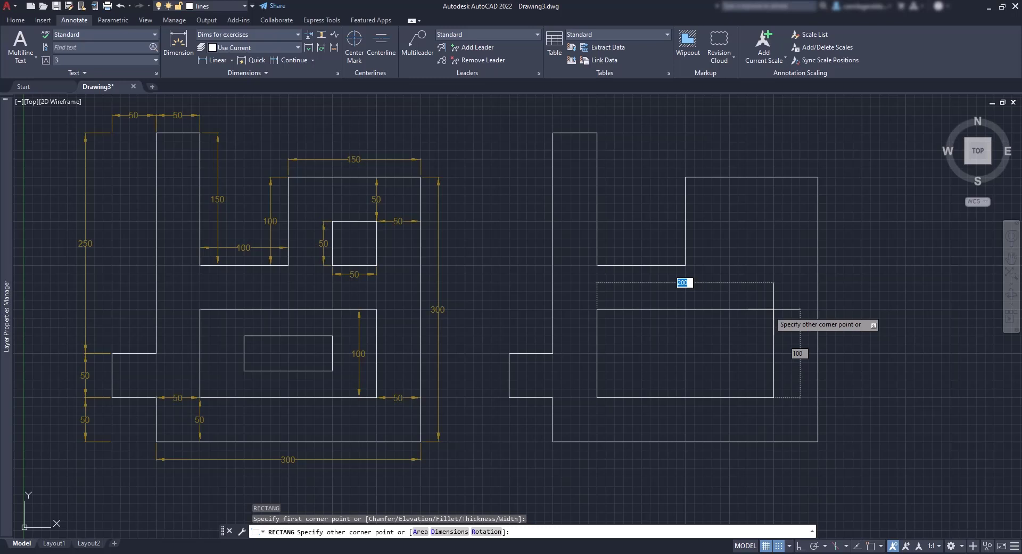
click(774, 308)
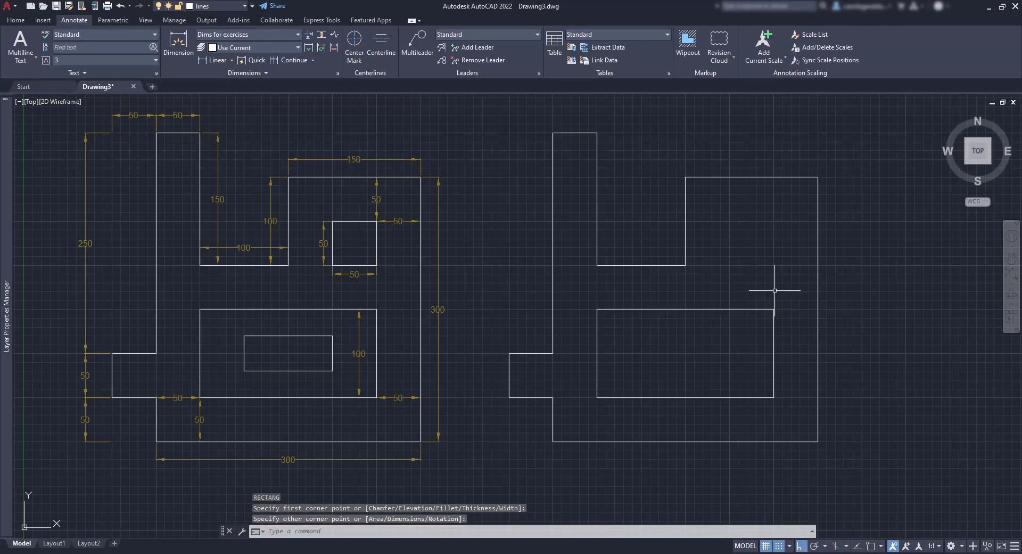
Draw a 50 by 50 square in the outline's upper-right area, 50 from its right and top edges.
key(Return)
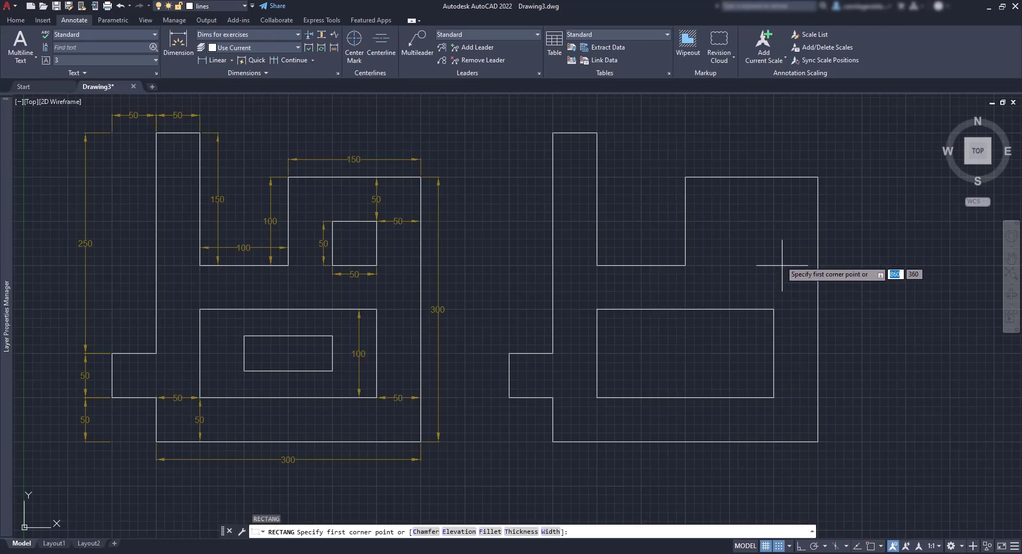
scroll(782, 257, up, 2)
click(768, 267)
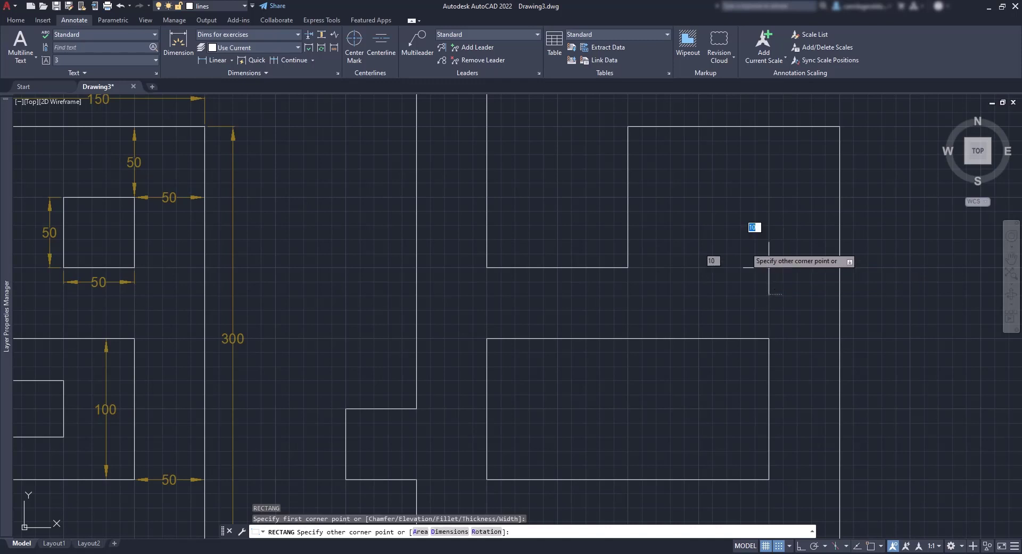
click(698, 197)
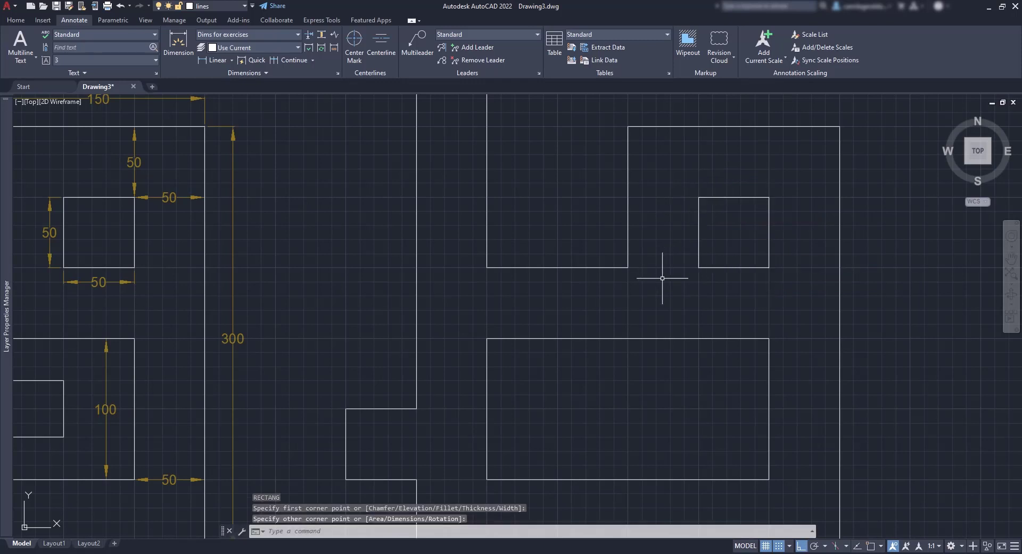
Draw a 100 by 40 rectangle centred inside the 200 by 100 rectangle.
middle_drag(596, 416, 737, 379)
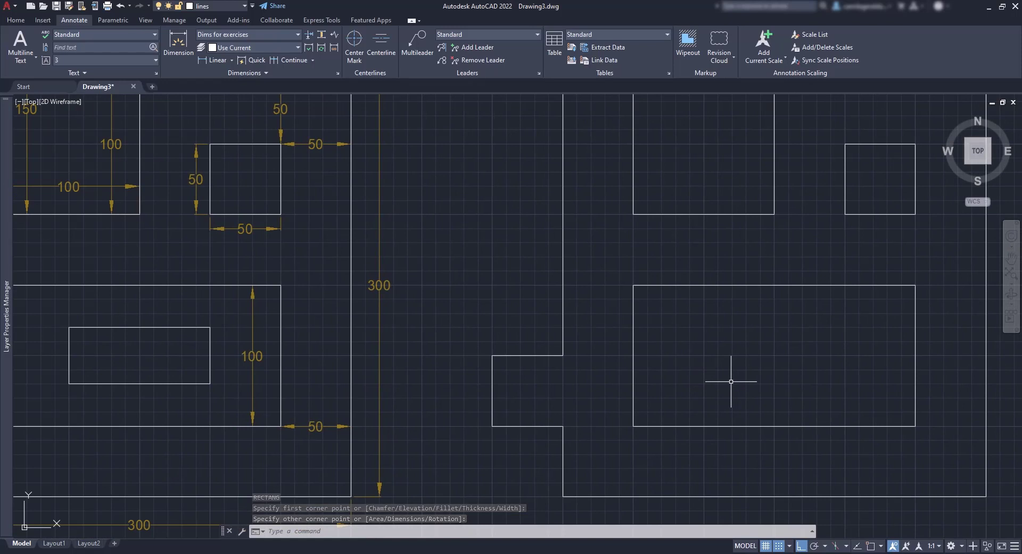
text(dec)
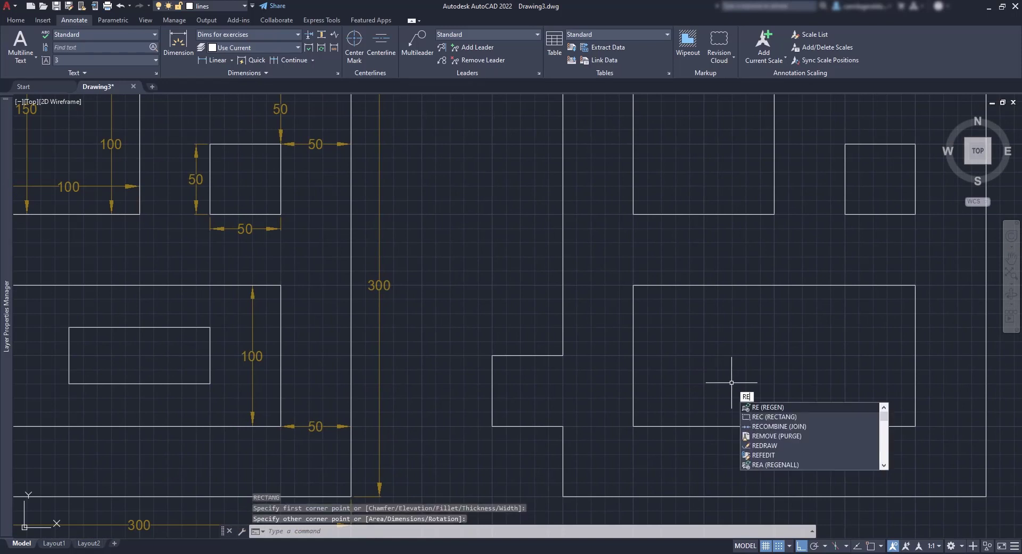
key(Return)
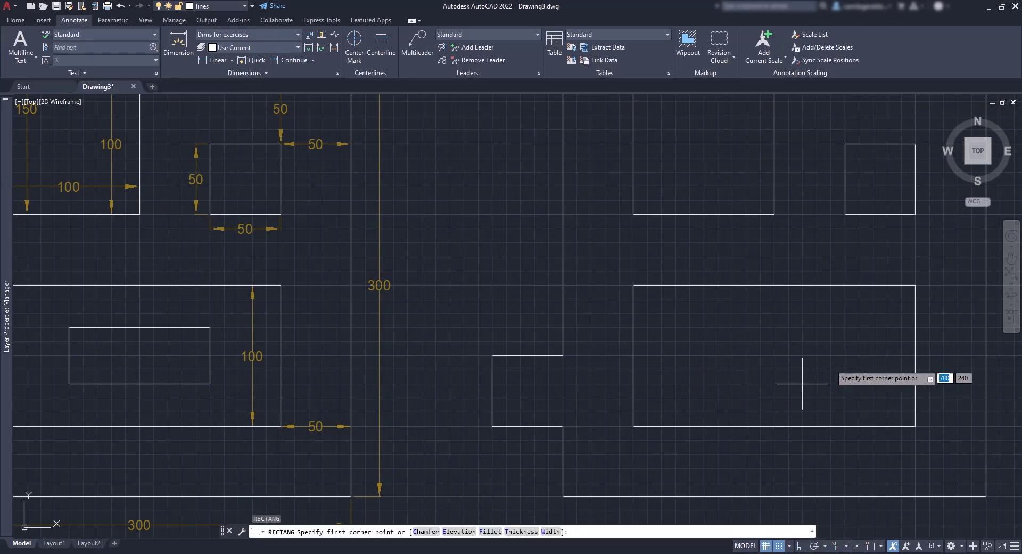
click(845, 327)
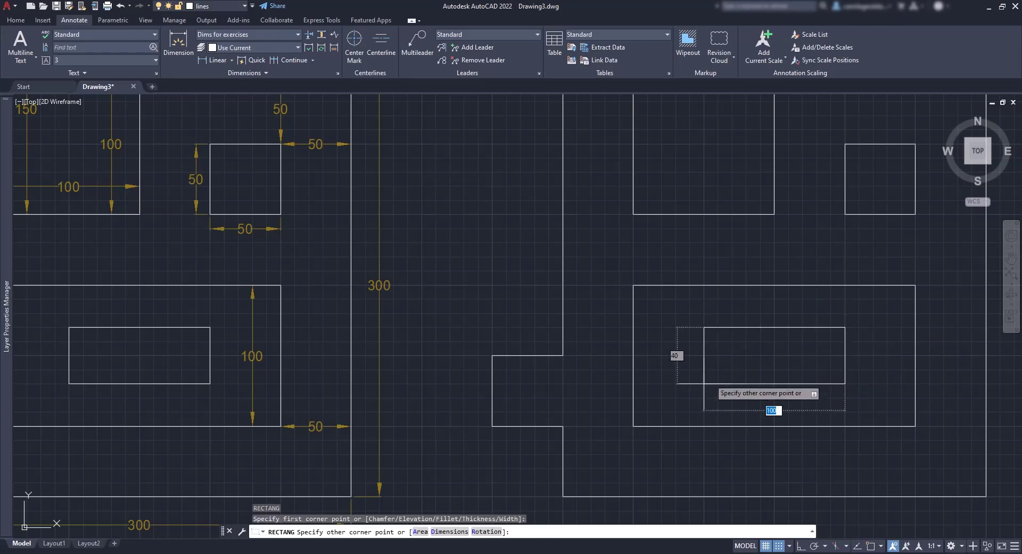
click(704, 383)
scroll(665, 339, down, 2)
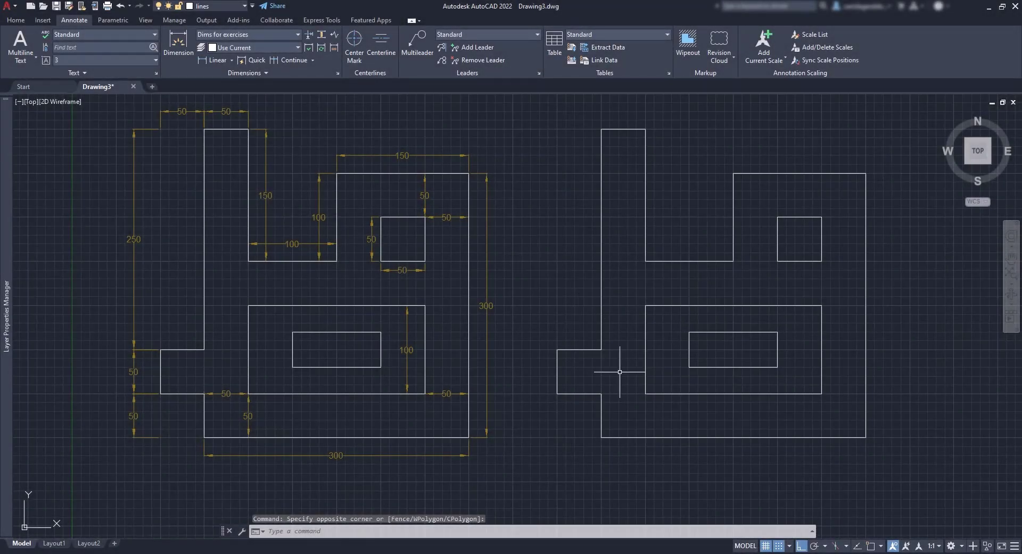
Set the snap spacing to 5 in both X and Y in the drafting settings, keeping the X and Y spacing equal.
click(789, 546)
click(804, 531)
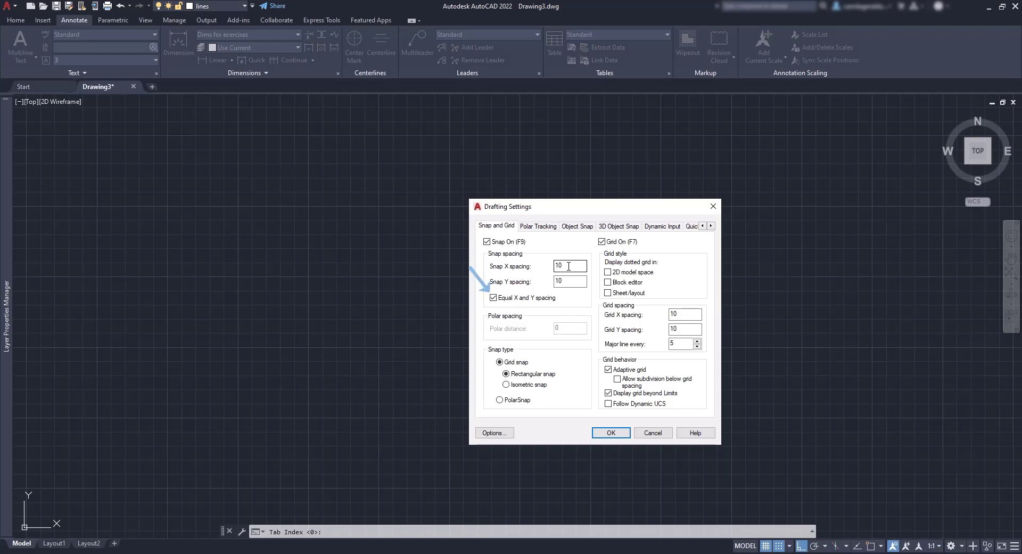
double_click(569, 266)
text(20)
click(580, 281)
text(5)
key(Tab)
click(624, 435)
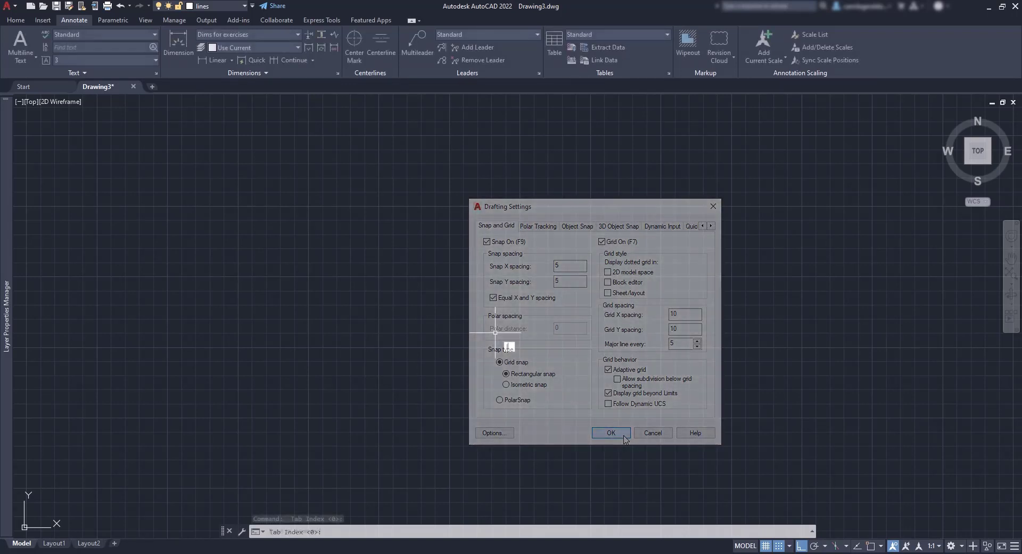
Draw a horizontal line 50 long to the right from a grid intersection, using snap mode.
text(l)
key(Return)
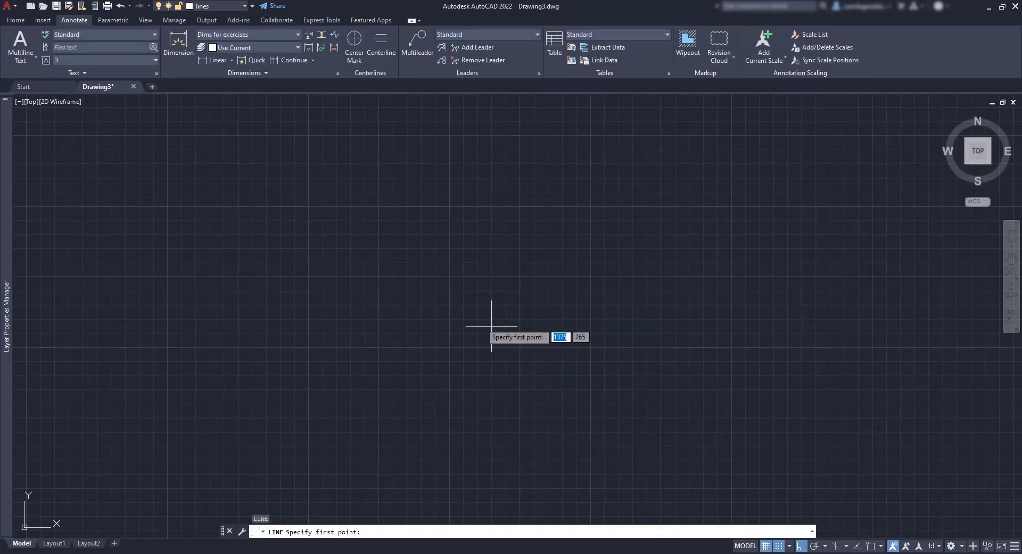
scroll(474, 307, up, 1)
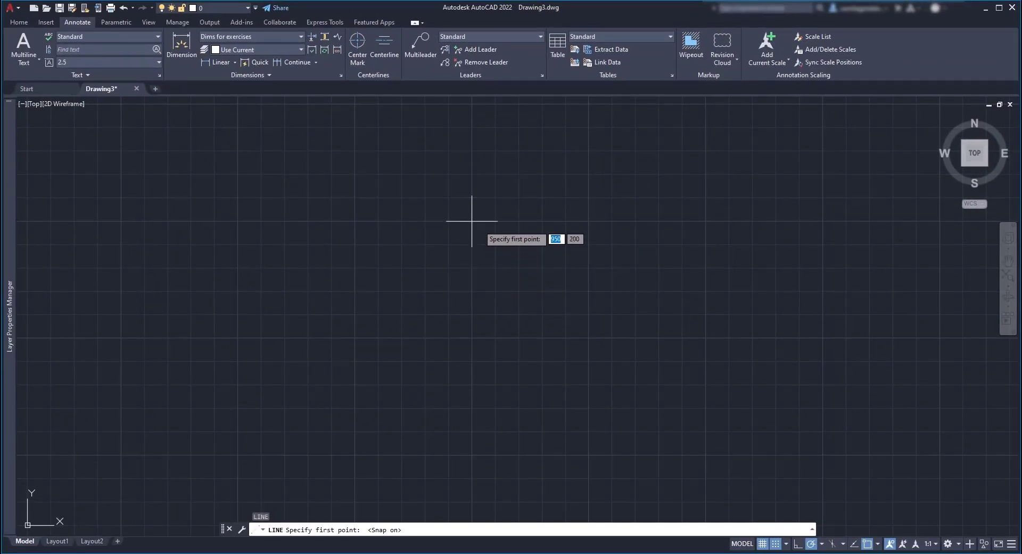
click(472, 221)
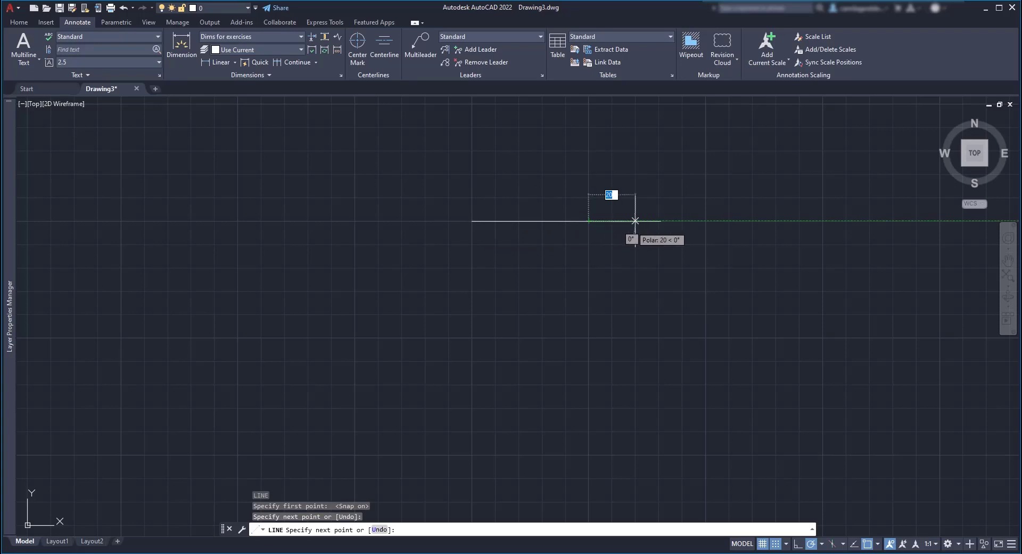
key(Escape)
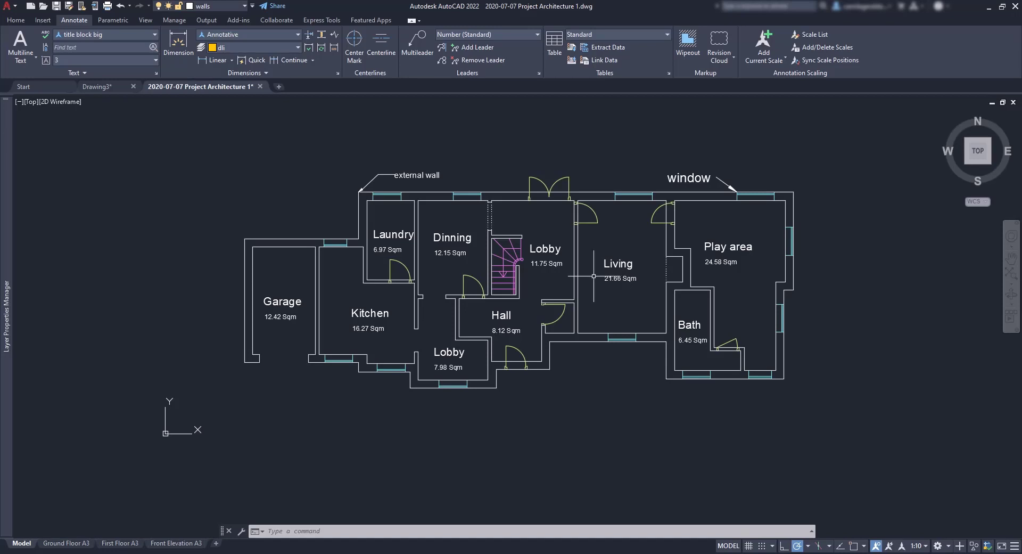
Turn on snap and grid in the floor plan drawing and inspect the garage's lower-left wall corner against the grid.
click(761, 546)
click(749, 546)
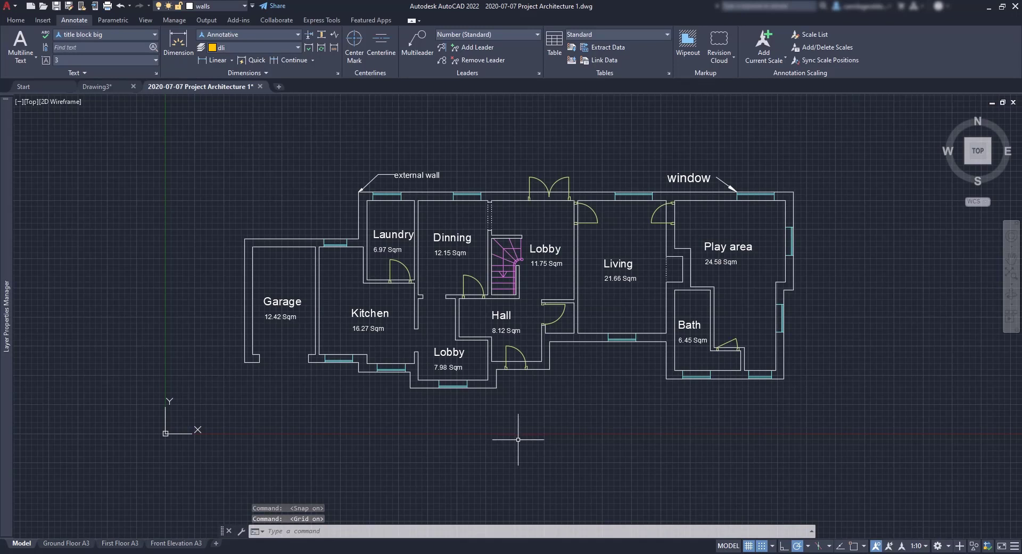
scroll(272, 367, up, 8)
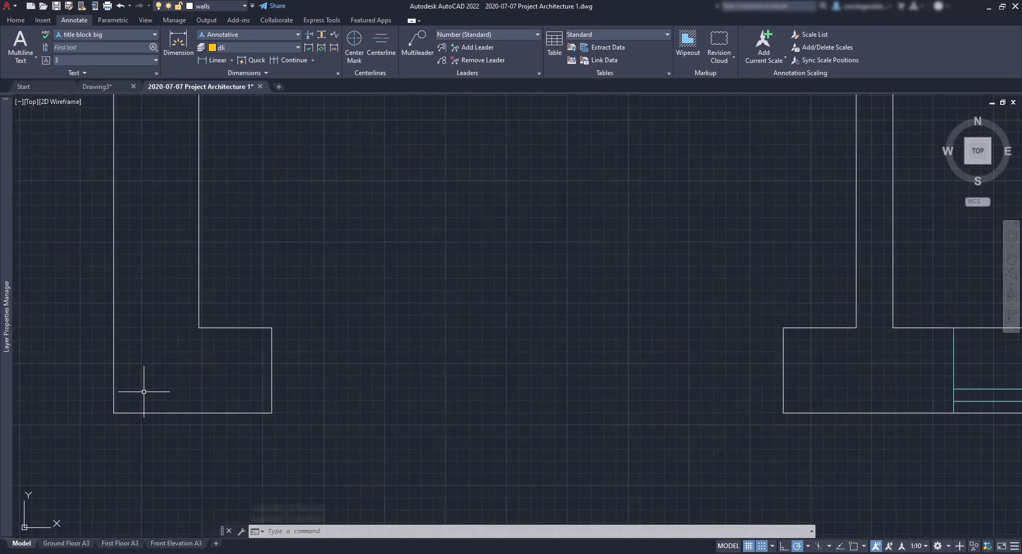
scroll(142, 391, up, 3)
scroll(71, 442, up, 3)
scroll(71, 441, up, 3)
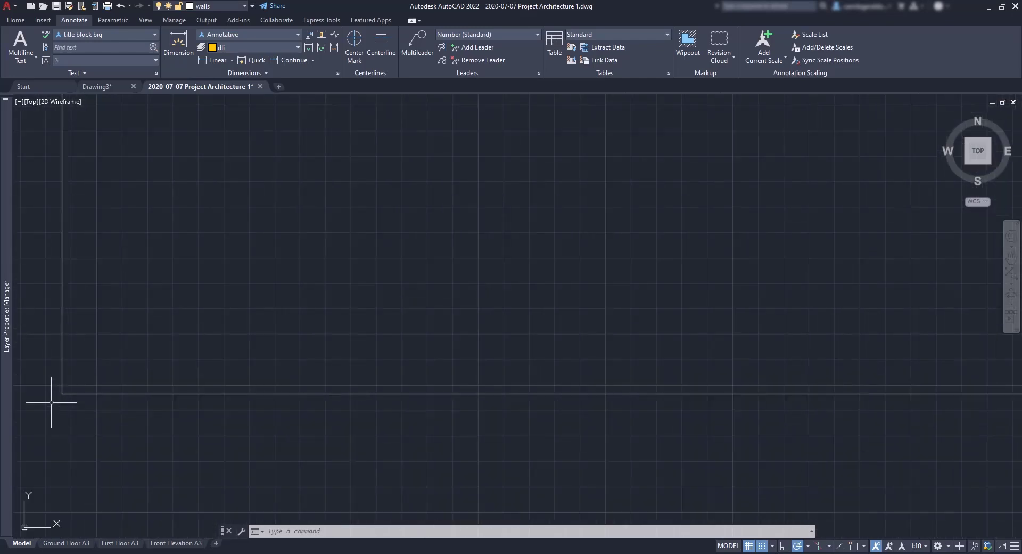
scroll(162, 399, down, 4)
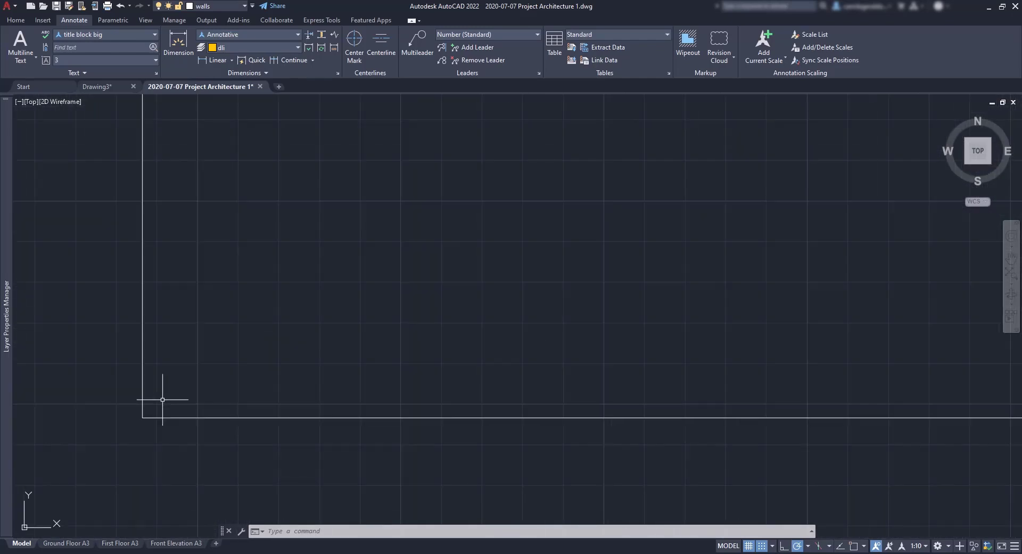
scroll(162, 399, down, 2)
text(l)
key(Return)
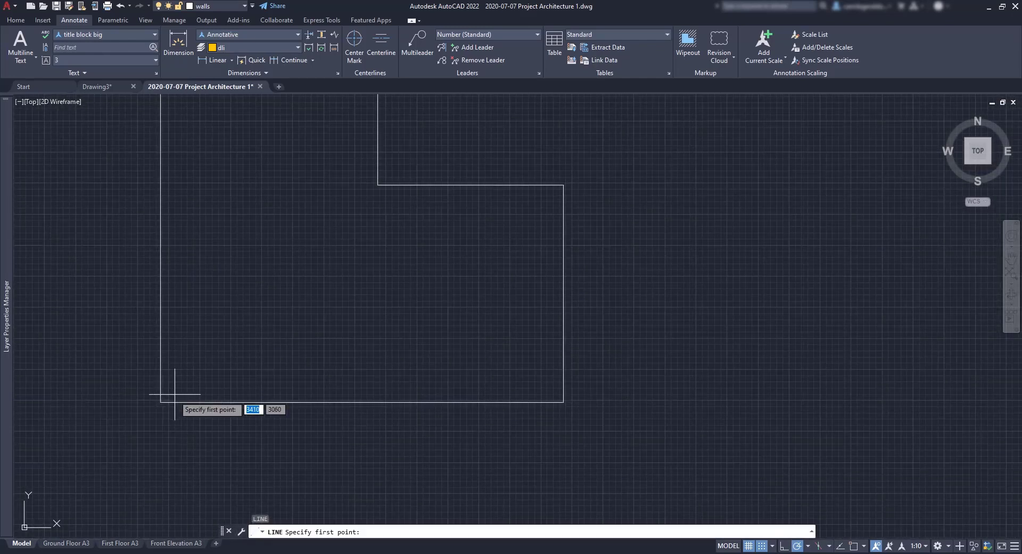
scroll(167, 401, up, 2)
scroll(160, 404, up, 2)
scroll(170, 405, up, 2)
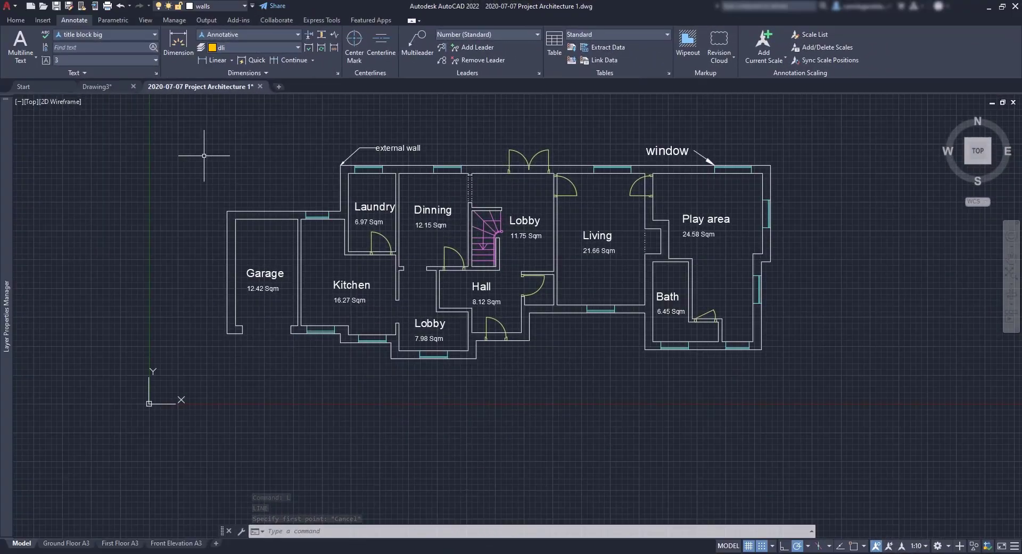
Start moving the entire floor plan, including its labels and leaders, with object snap turned on.
text(m)
key(Return)
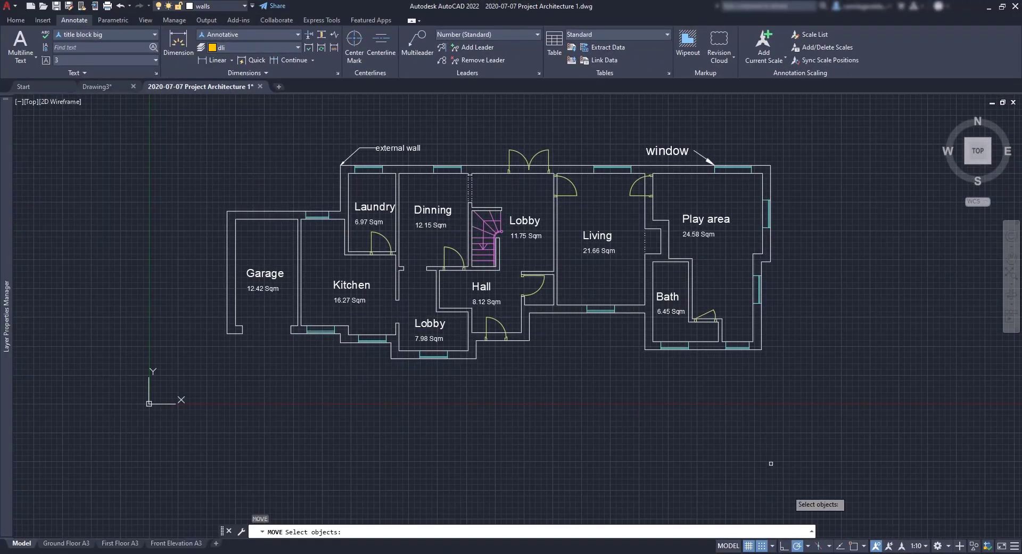
click(853, 549)
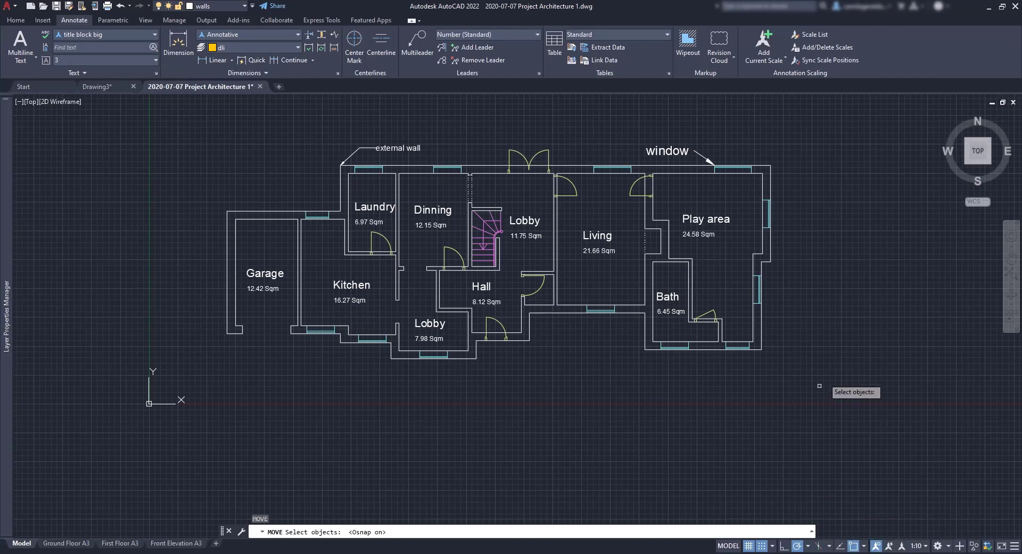
click(850, 380)
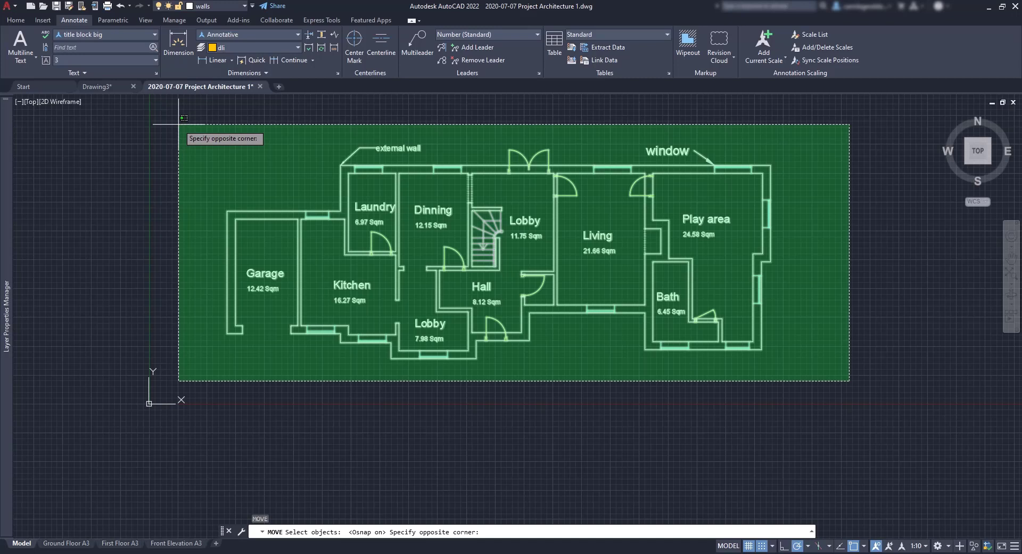
click(179, 124)
key(Return)
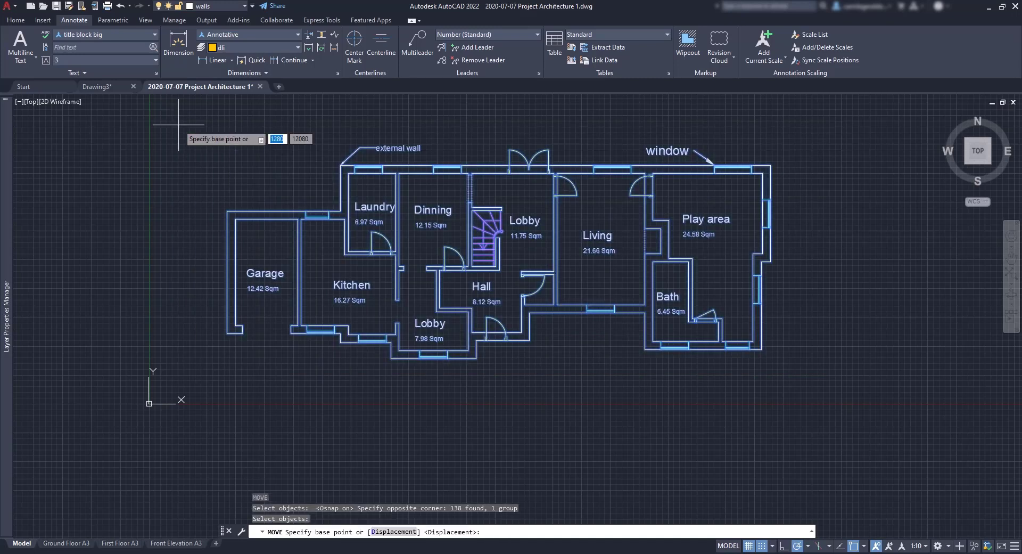
Move the plan by the garage's lower-left outer wall corner about 1041 down and to the left, onto a grid intersection.
click(227, 333)
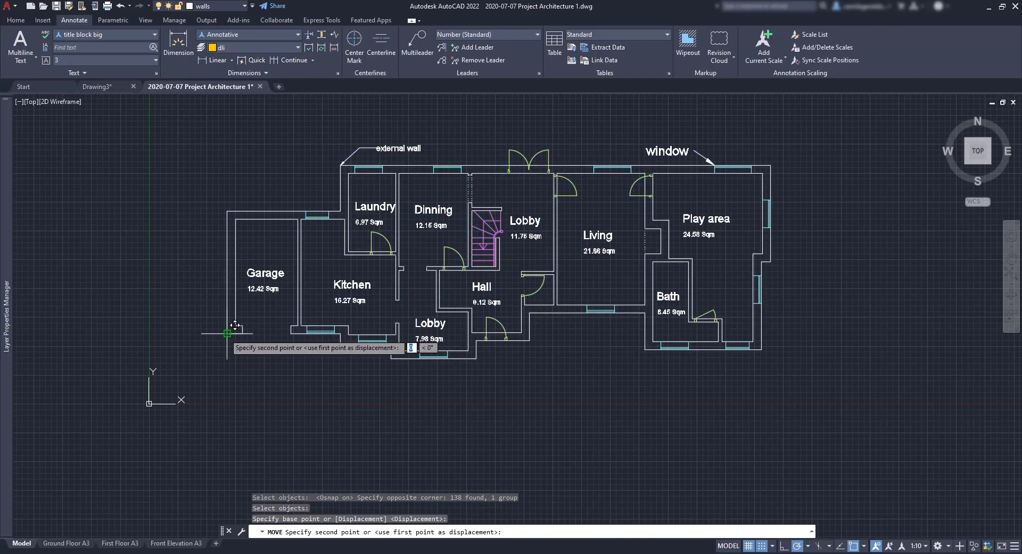
scroll(234, 325, up, 4)
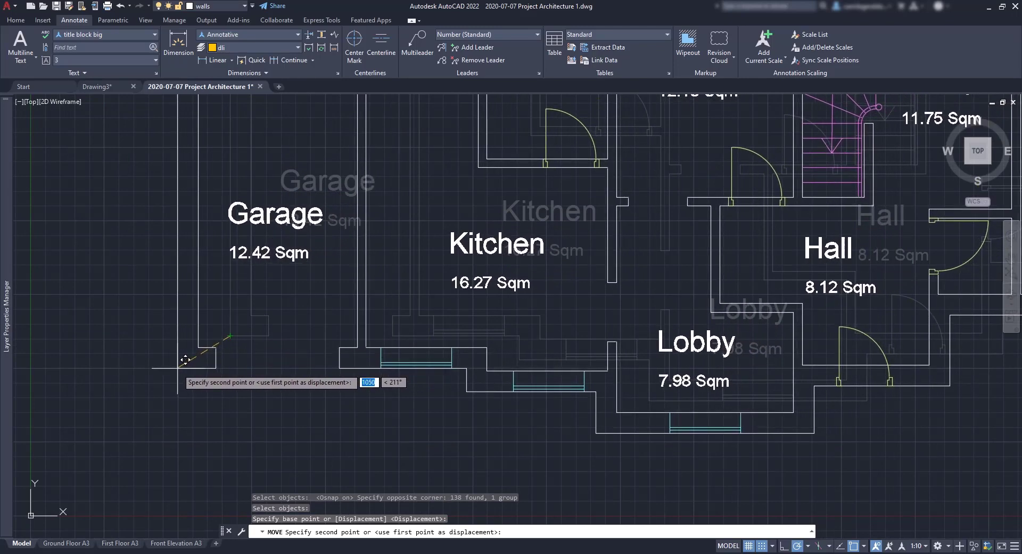
scroll(185, 359, up, 4)
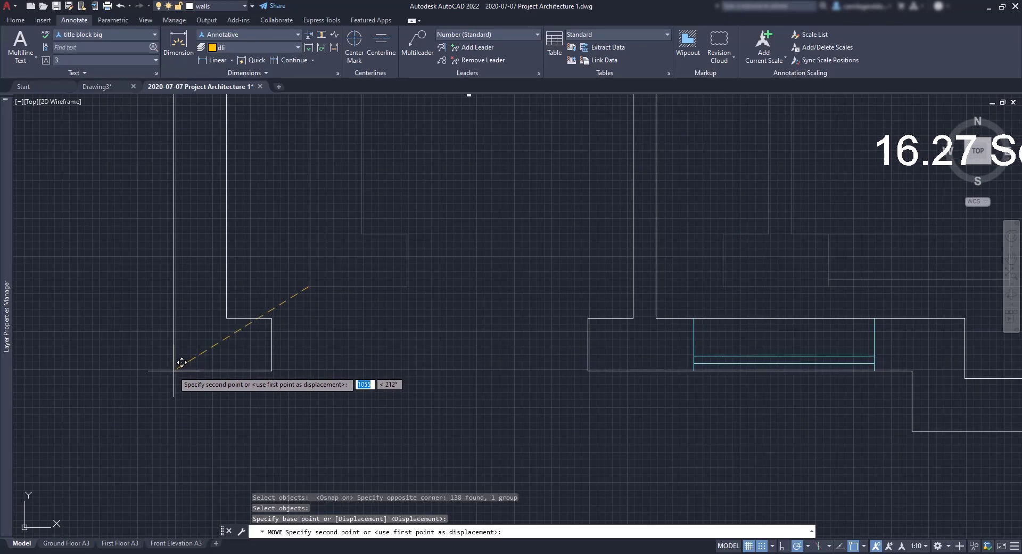
scroll(182, 360, up, 2)
scroll(182, 360, up, 2)
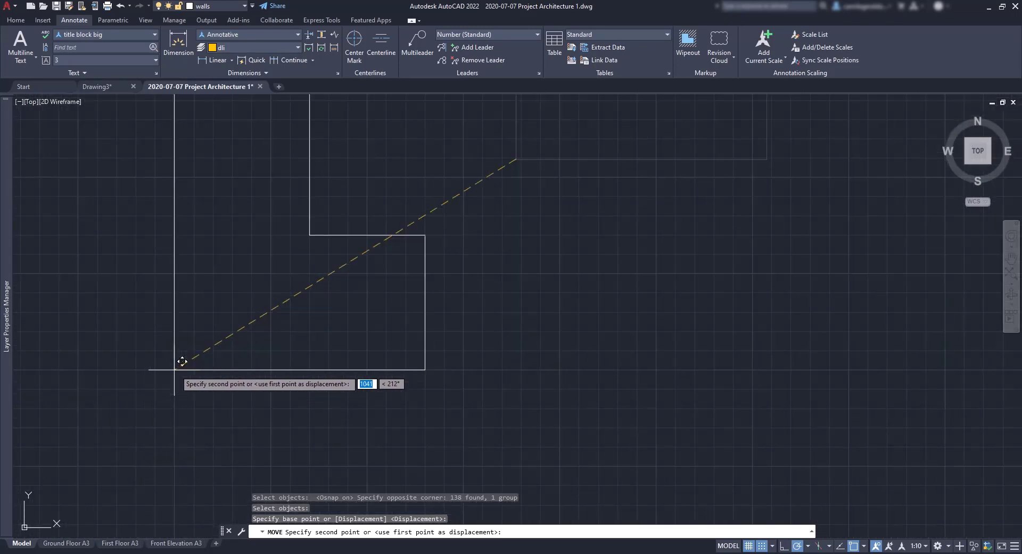
scroll(182, 361, up, 3)
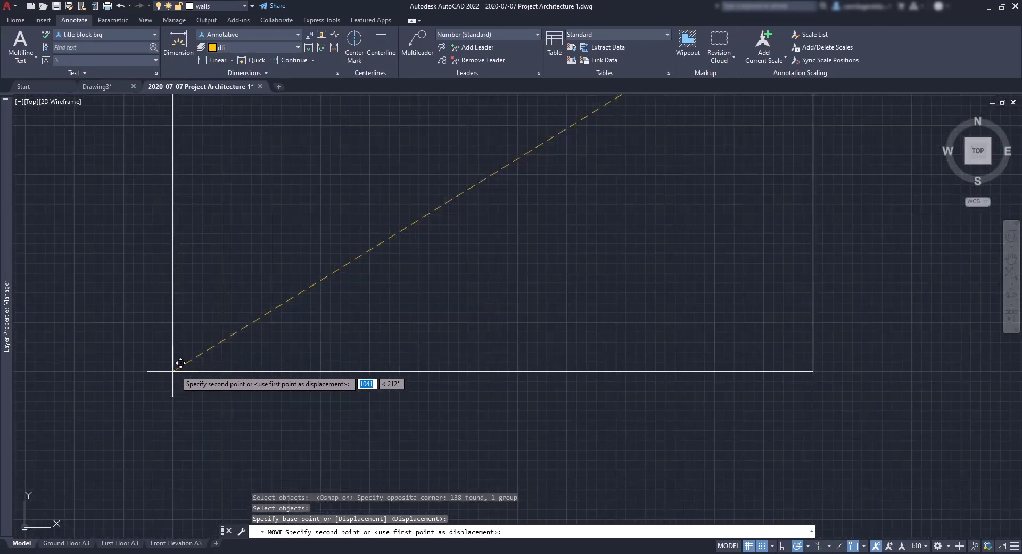
scroll(181, 362, up, 3)
scroll(175, 369, up, 2)
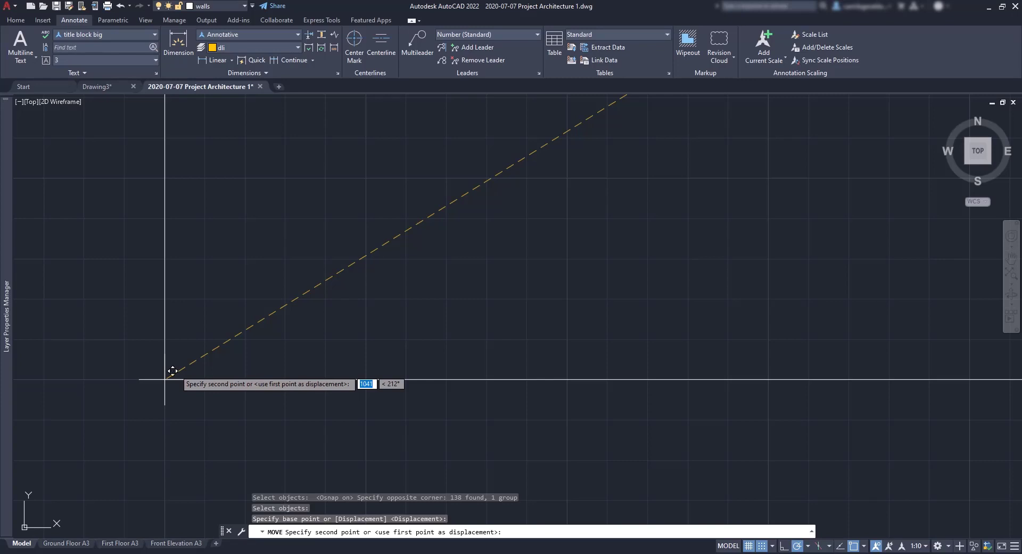
scroll(173, 370, up, 2)
click(158, 385)
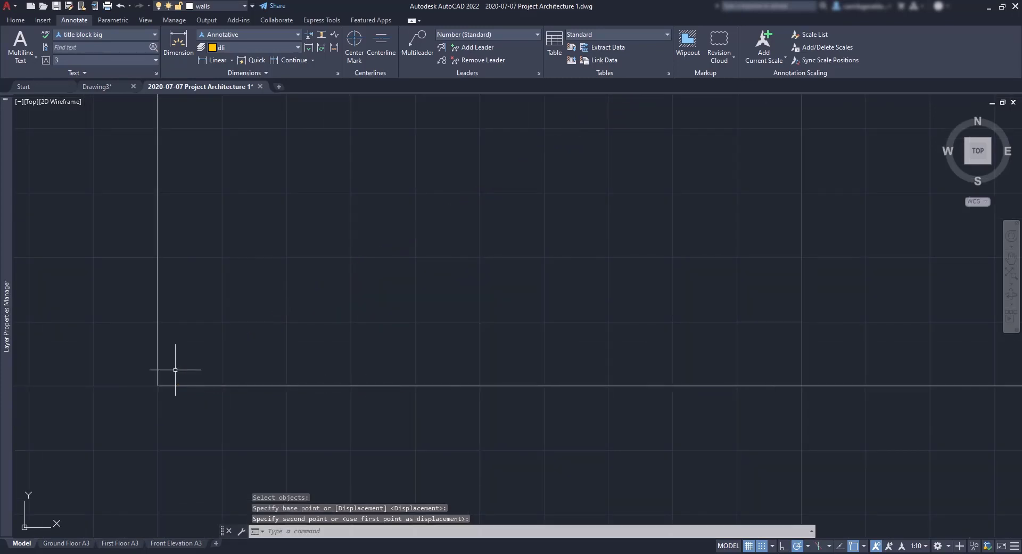
Draw a three-segment line inside the garage's lower-left wall end, going 250 up, 550 right and 250 down.
scroll(175, 369, down, 8)
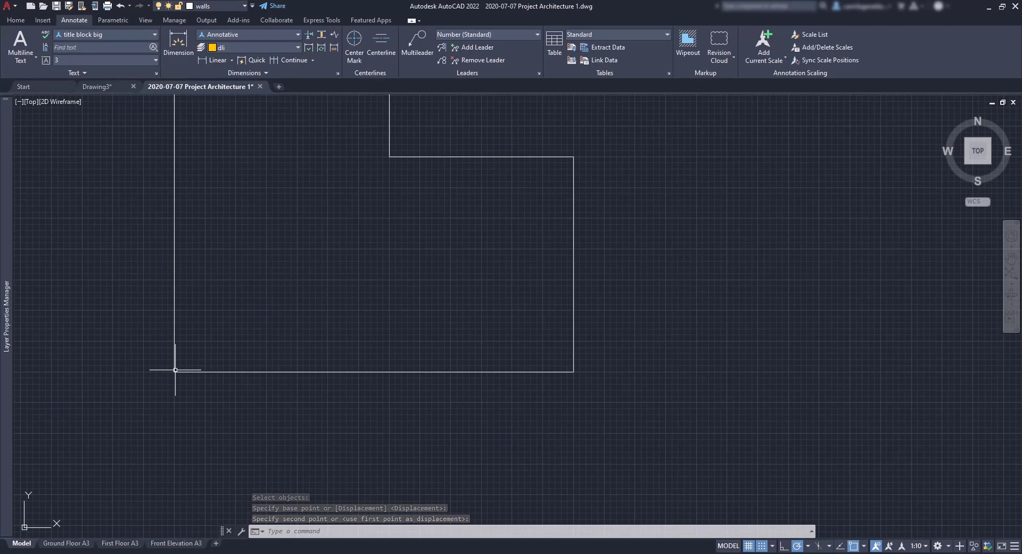
scroll(175, 369, down, 4)
scroll(175, 369, down, 2)
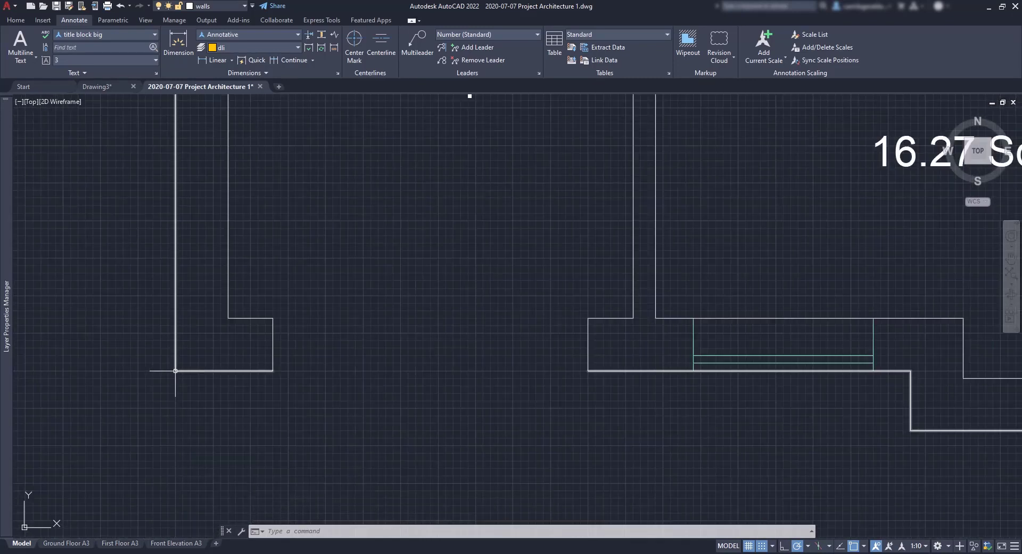
scroll(175, 373, down, 3)
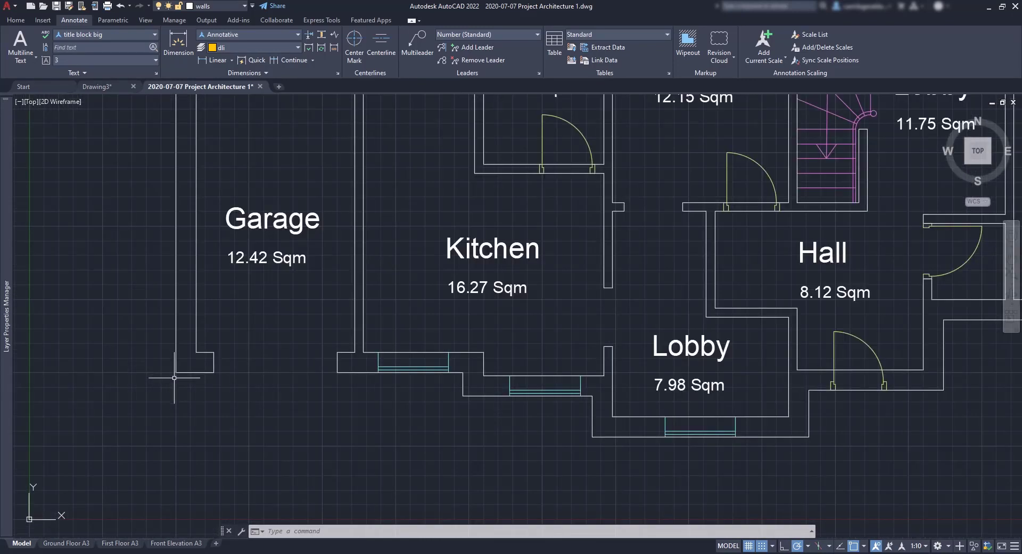
scroll(173, 373, up, 5)
text(l)
key(Return)
click(224, 234)
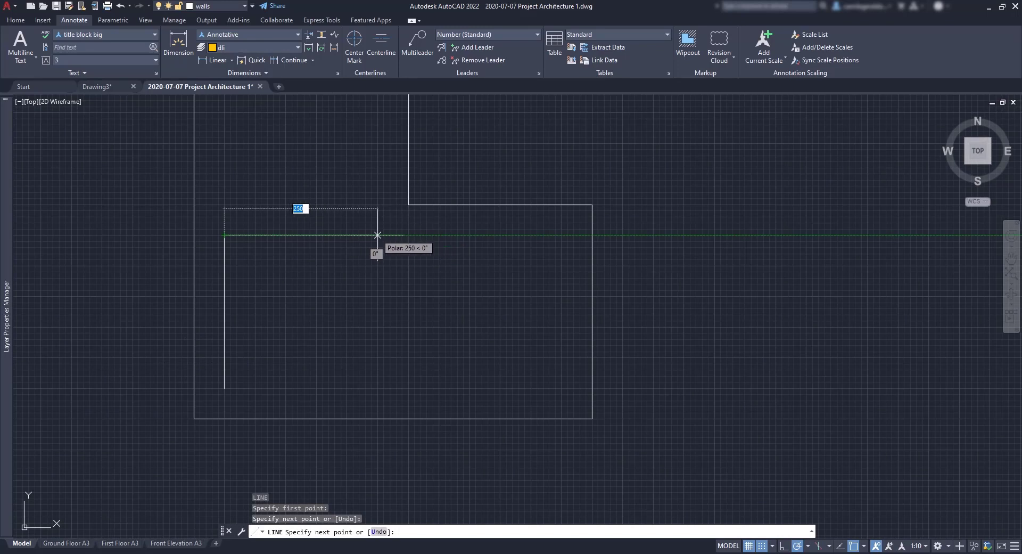
text(550)
key(Return)
text(250)
key(Return)
key(Return)
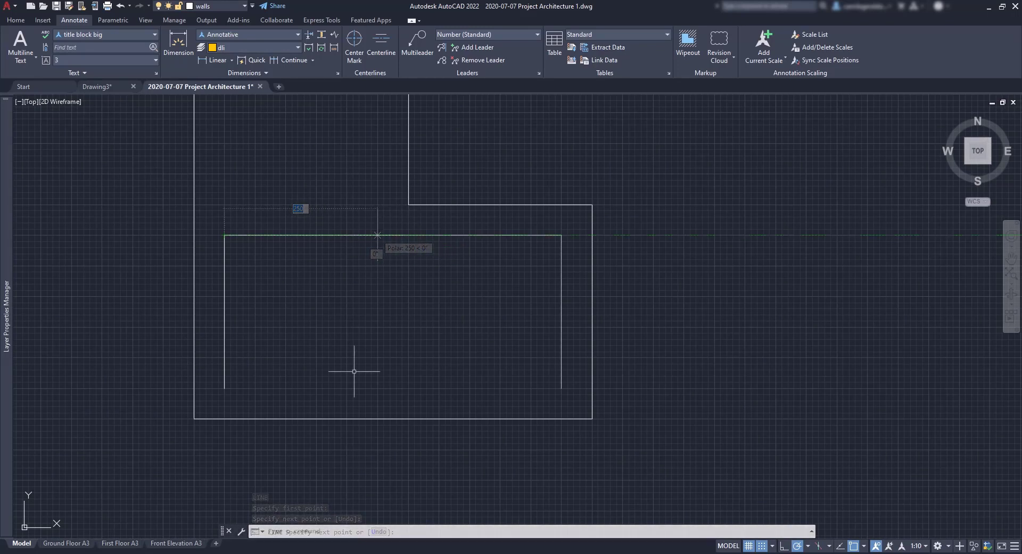